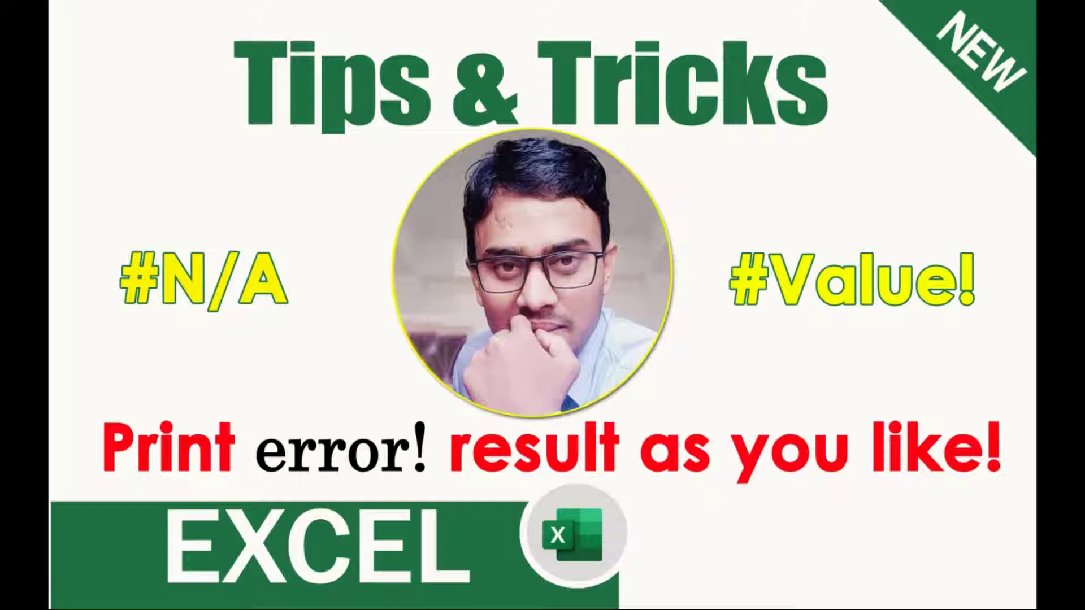
Step: Switch from the intro slide to the Formula Tips workbook's empty Formula_8 sheet
key("alt+Tab")
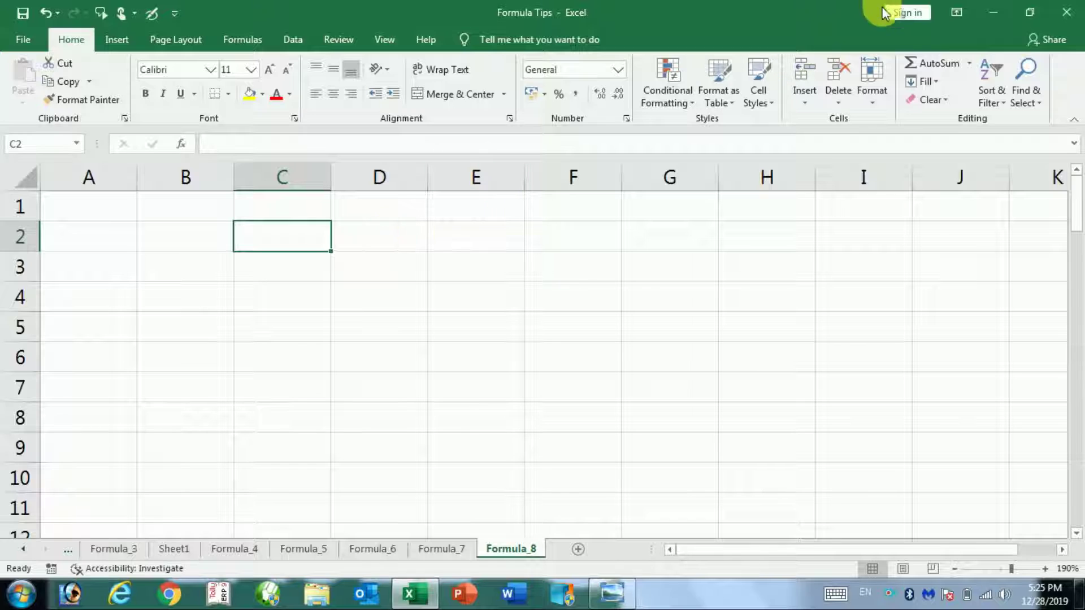
Step: Collapse the ribbon to Show Tabs, then select cell C3 for the formula
left_click(956, 13)
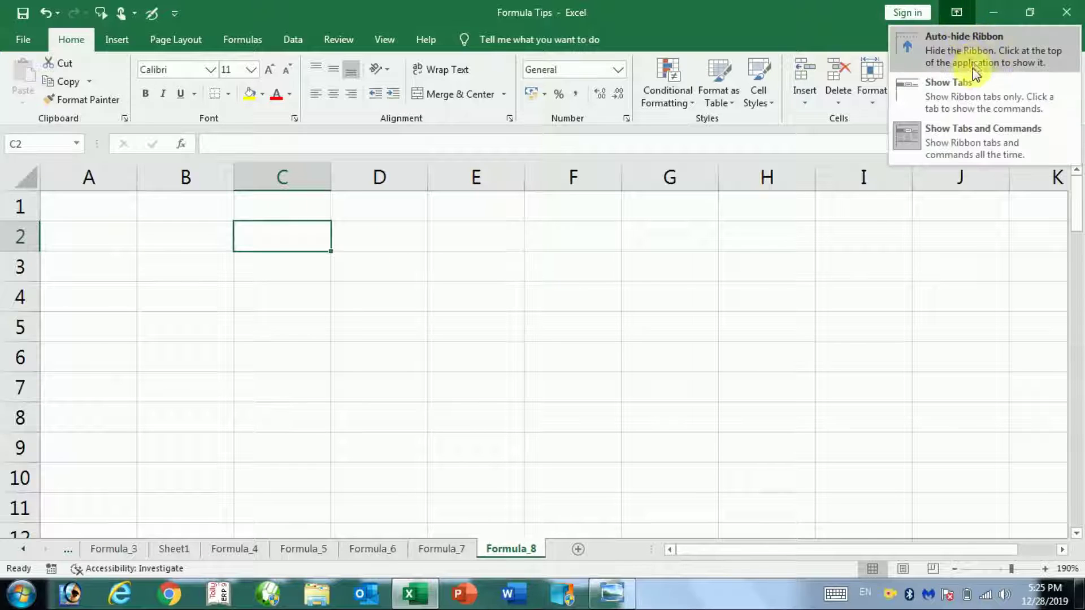
left_click(960, 90)
left_click(186, 152)
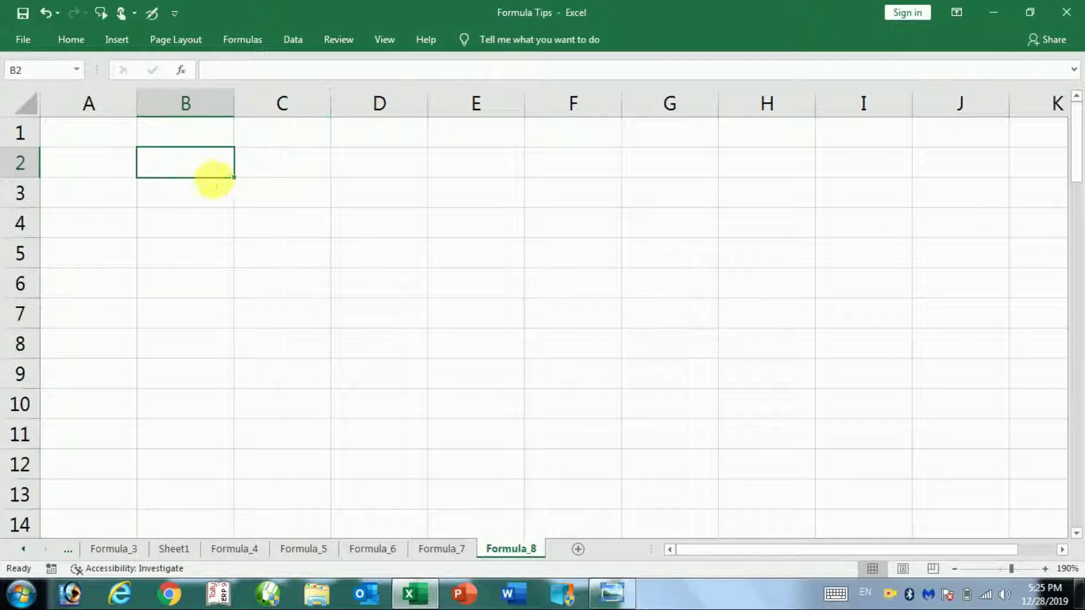
left_click(215, 190)
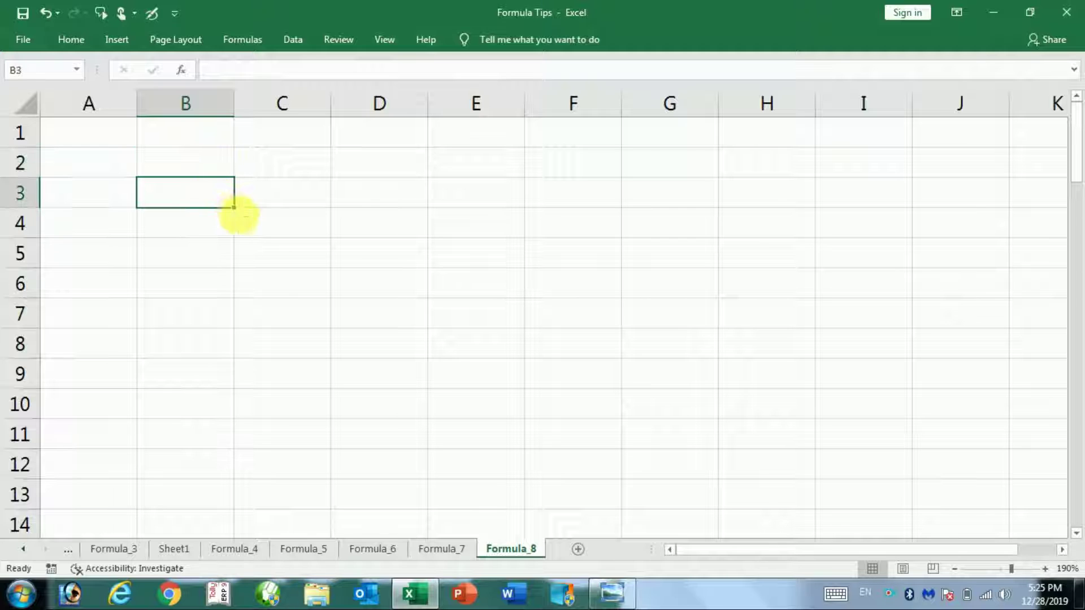
left_click(275, 198)
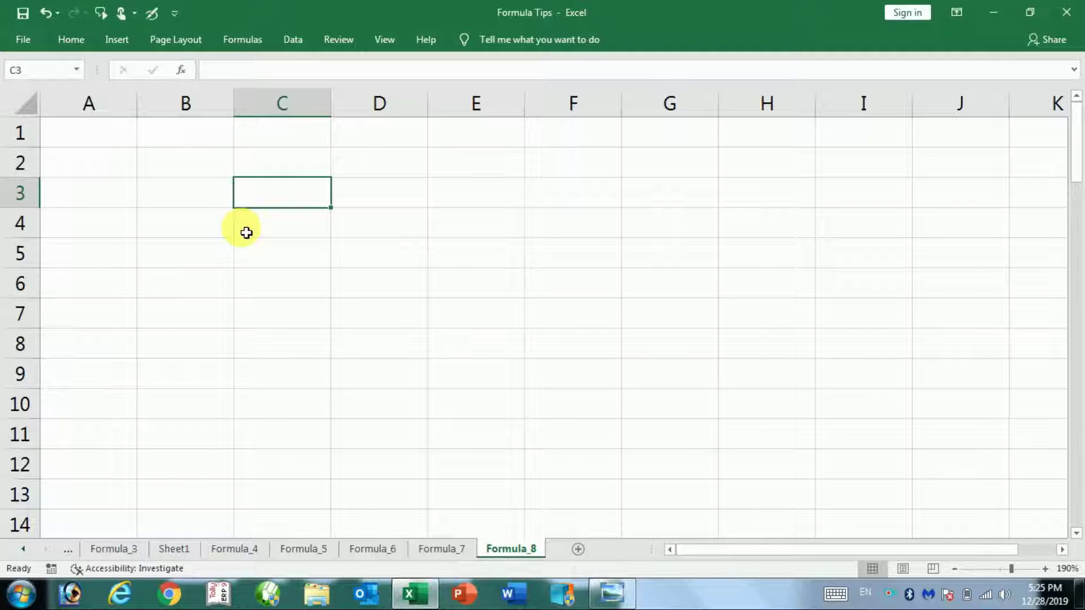
Step: Enter =ROW(1:5) in cell C3 so it displays 1
type("=")
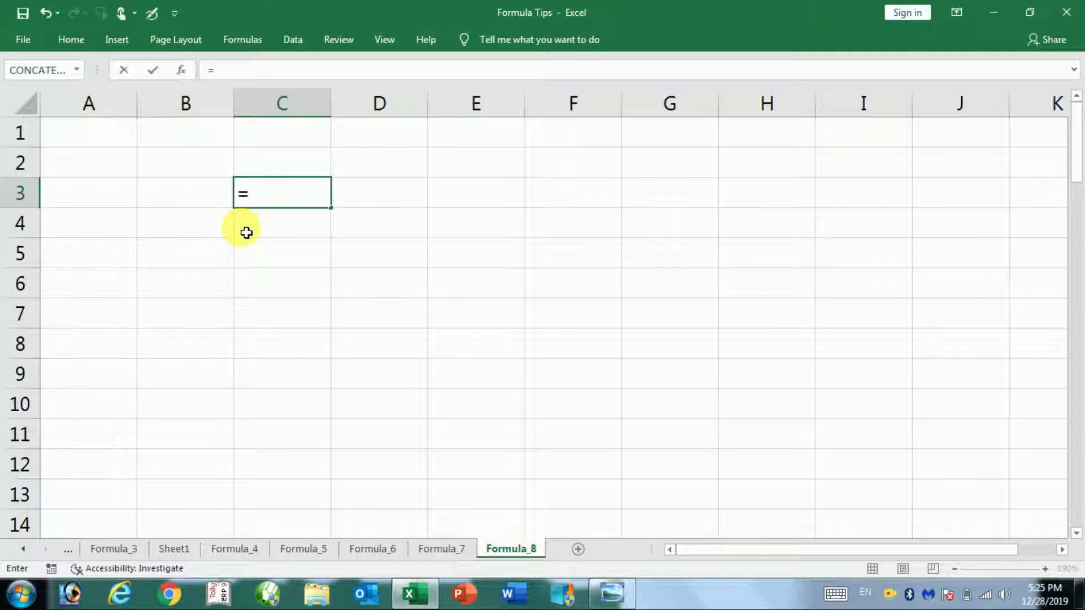
type("ro")
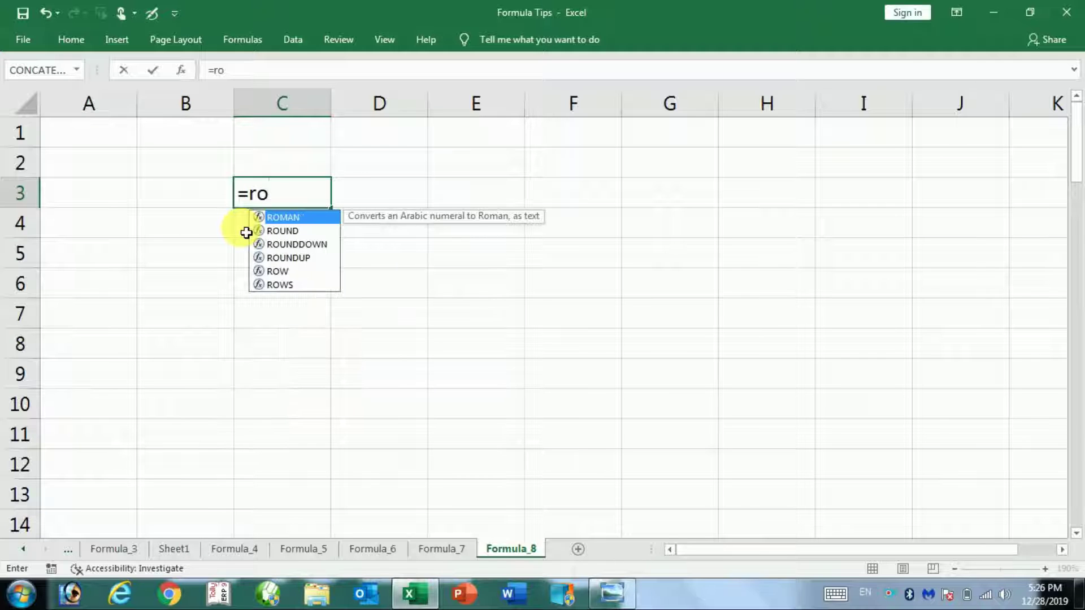
type("w")
key("Tab")
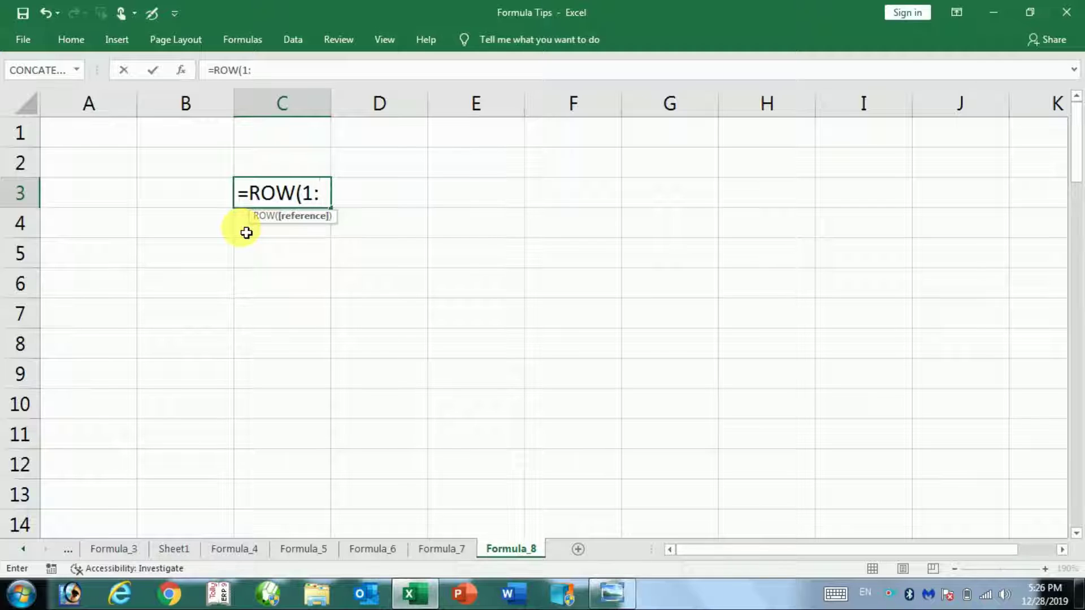
type("5")
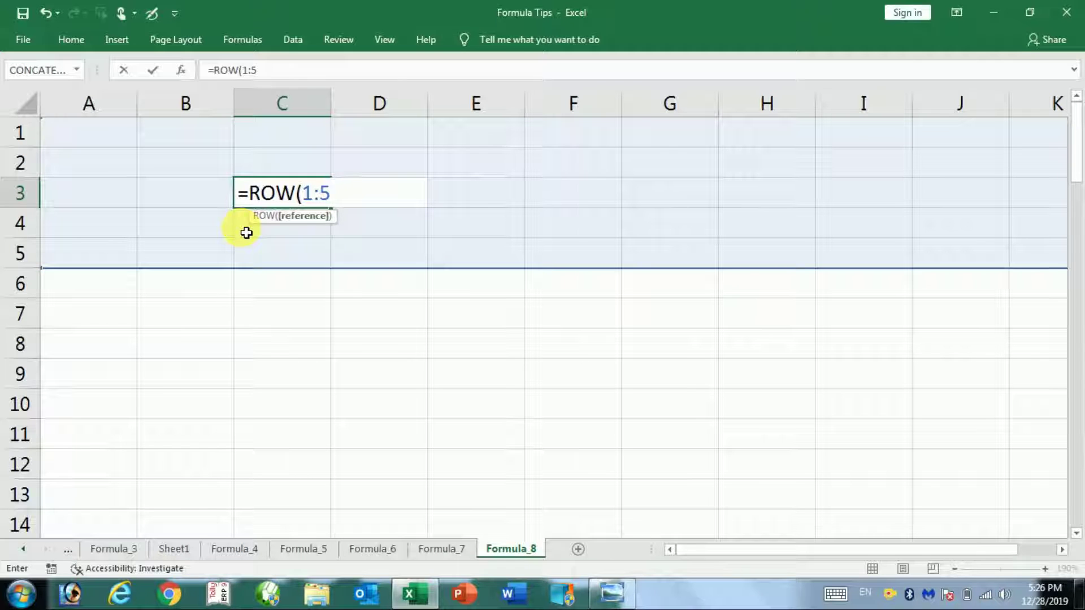
key("Return")
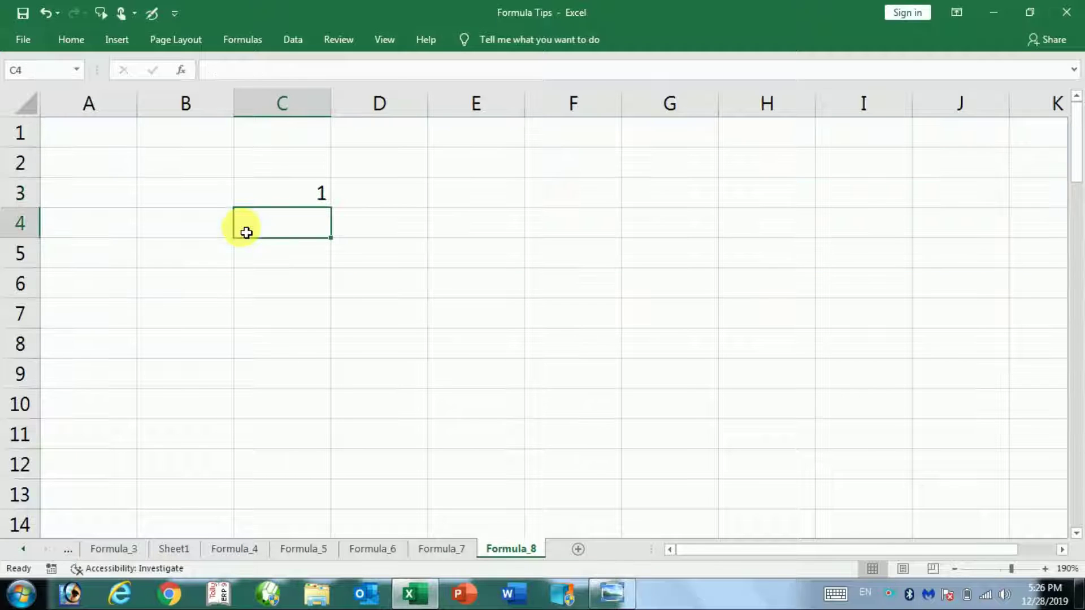
left_click(276, 197)
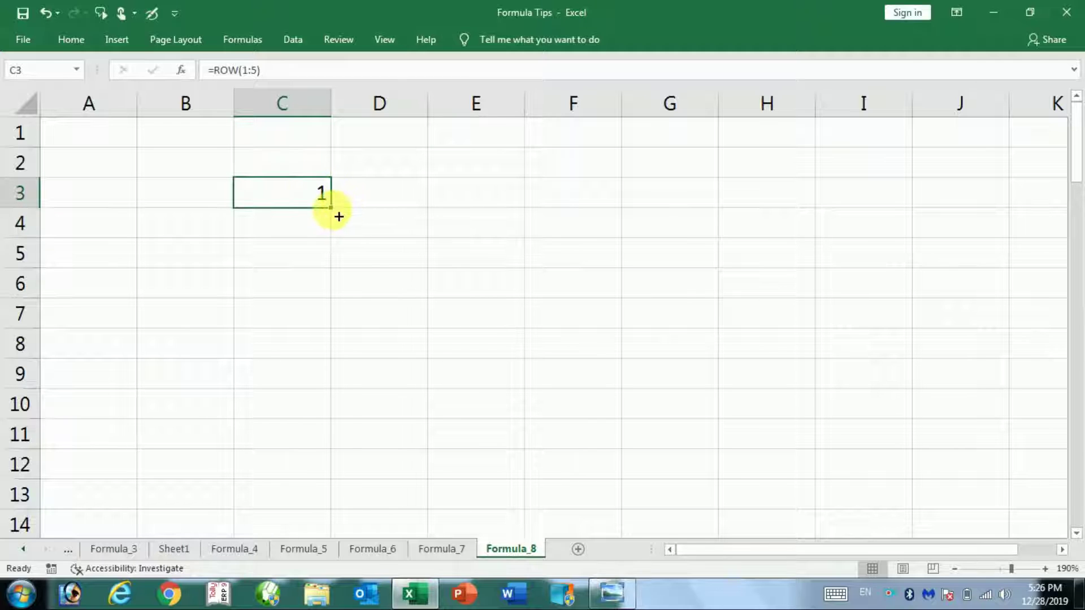
Step: Fill the C3 ROW formula down to C12 and check each cell's shifted row reference
left_click_drag(331, 208, 350, 486)
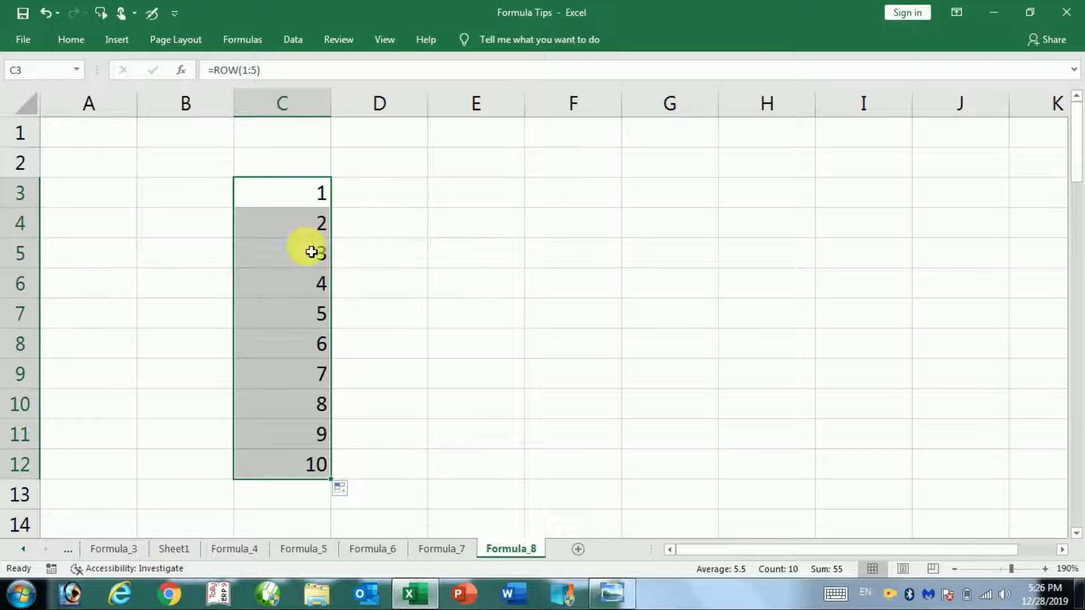
left_click(305, 203)
left_click(315, 226)
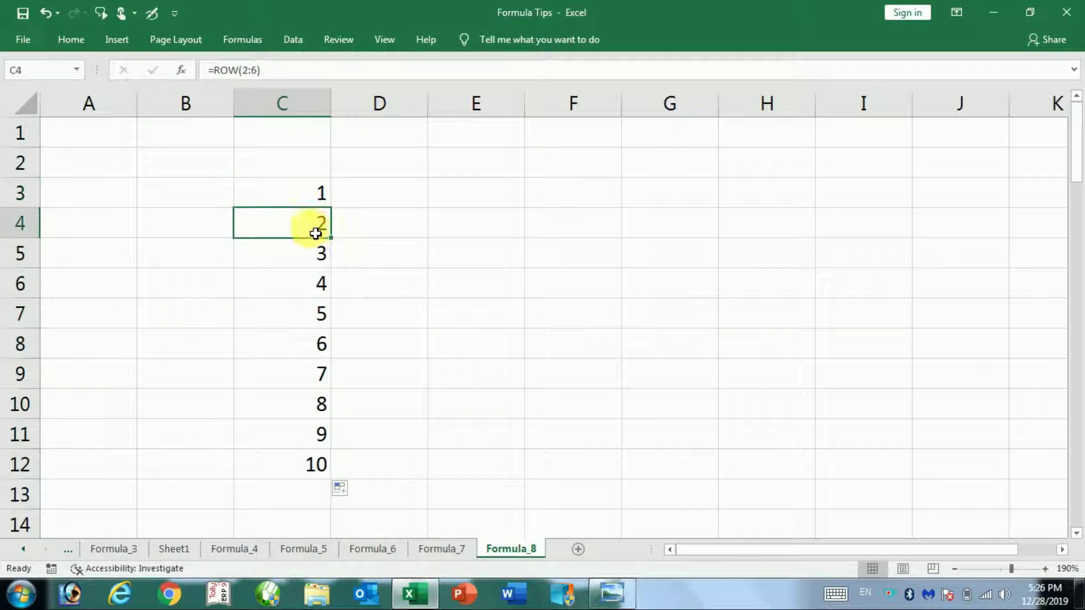
left_click(316, 252)
left_click(311, 288)
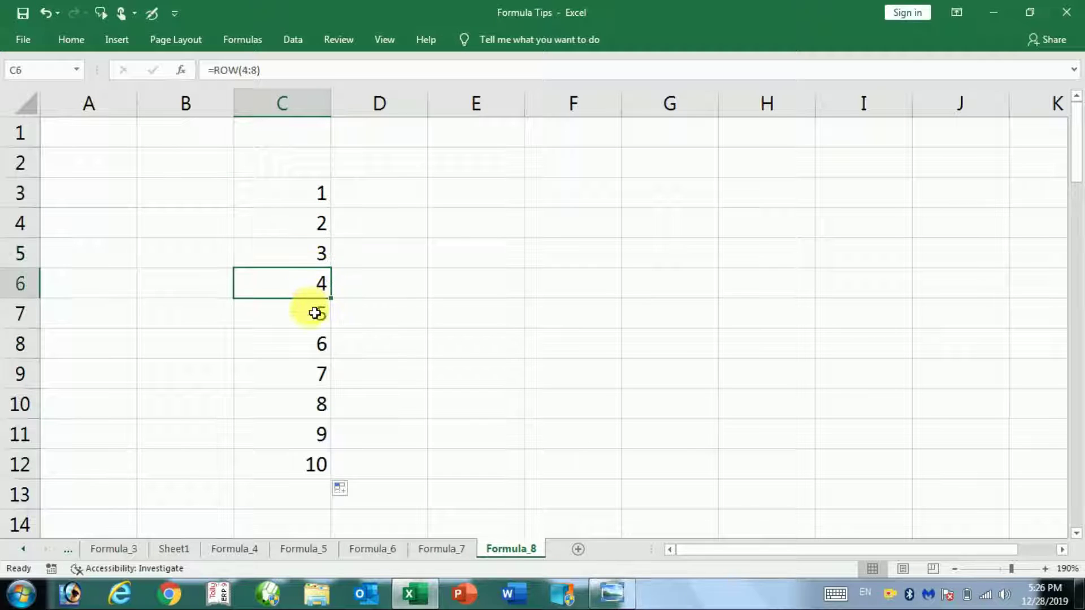
left_click(311, 311)
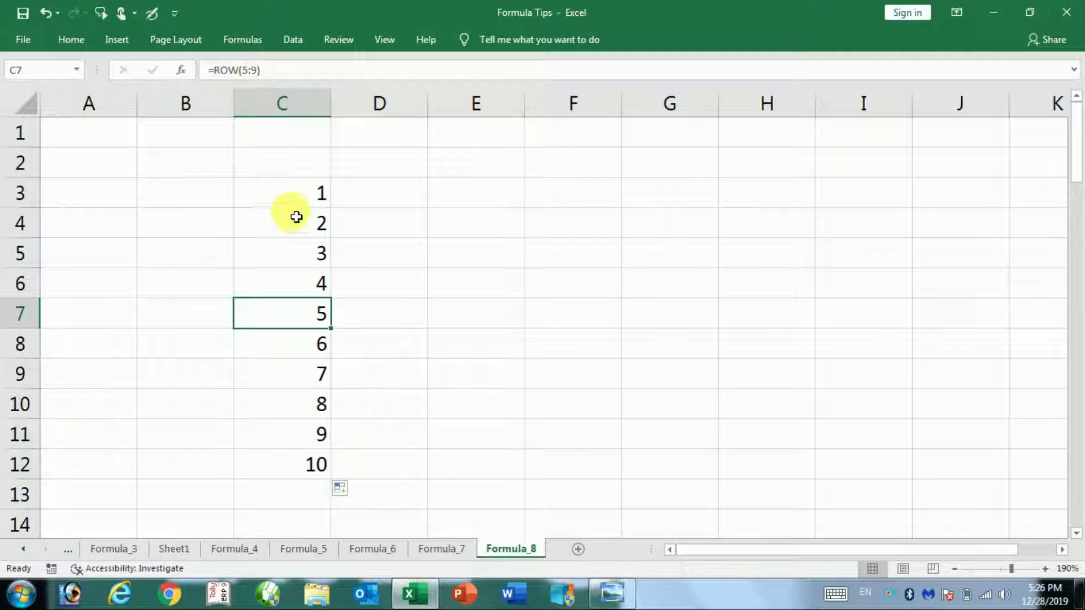
left_click(308, 282)
left_click(298, 318)
left_click(300, 354)
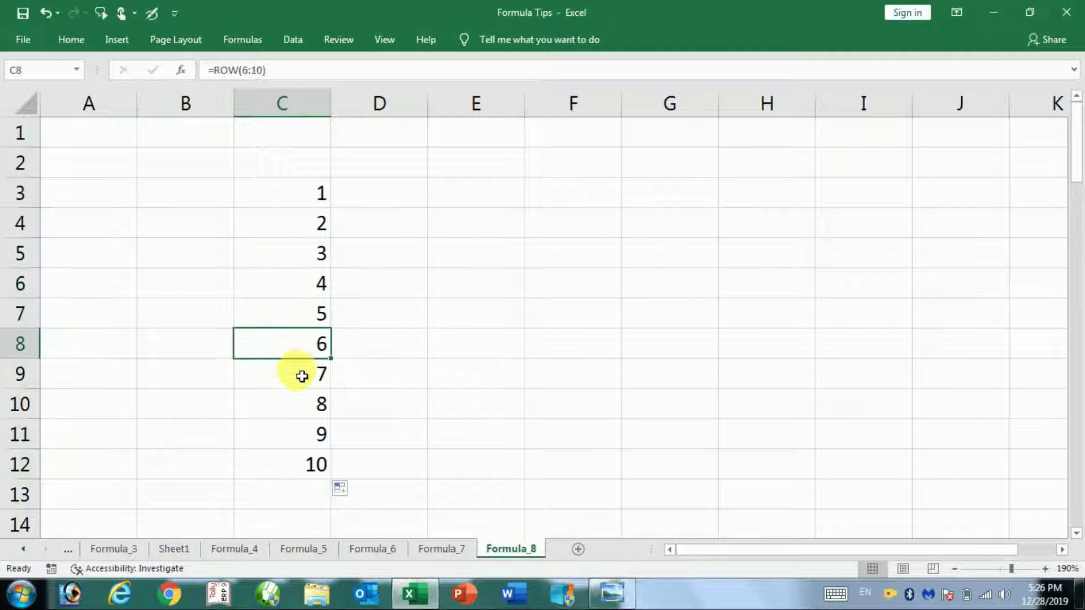
left_click(300, 376)
left_click(302, 403)
left_click(300, 432)
left_click(306, 458)
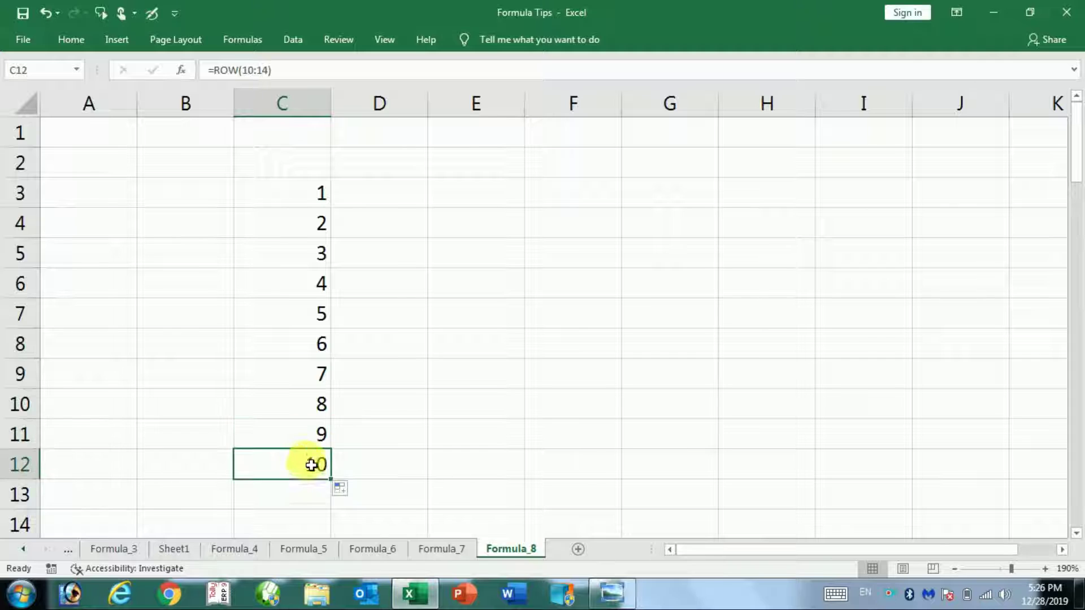
Step: Extend the ROW formula from C3 down to C15 so the cells count 1 to 13
left_click(297, 191)
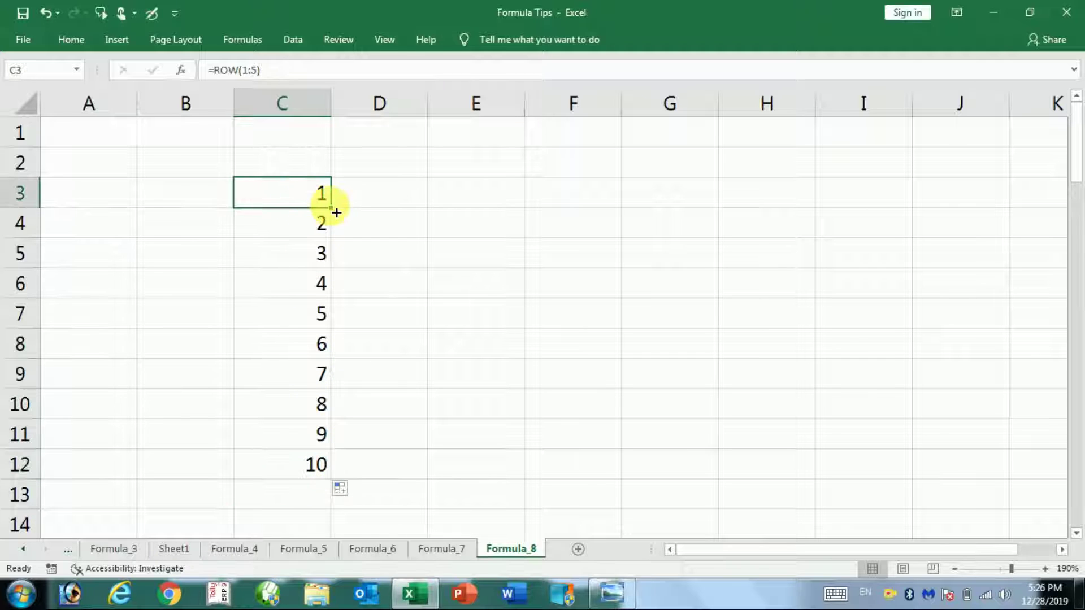
mouse_move(353, 289)
left_mouse_down()
mouse_move(334, 525)
mouse_move(332, 444)
left_mouse_up()
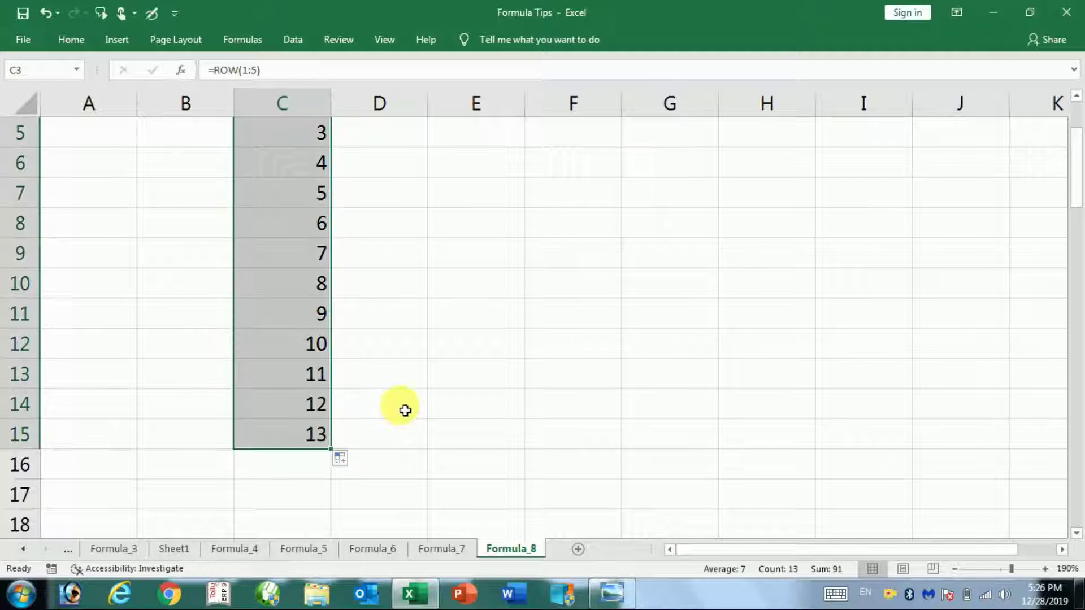
scroll(401, 397, "up", 2)
Step: Enter =ROW(1:5) in D3 as an array formula with Ctrl+Shift+Enter
left_click(380, 189)
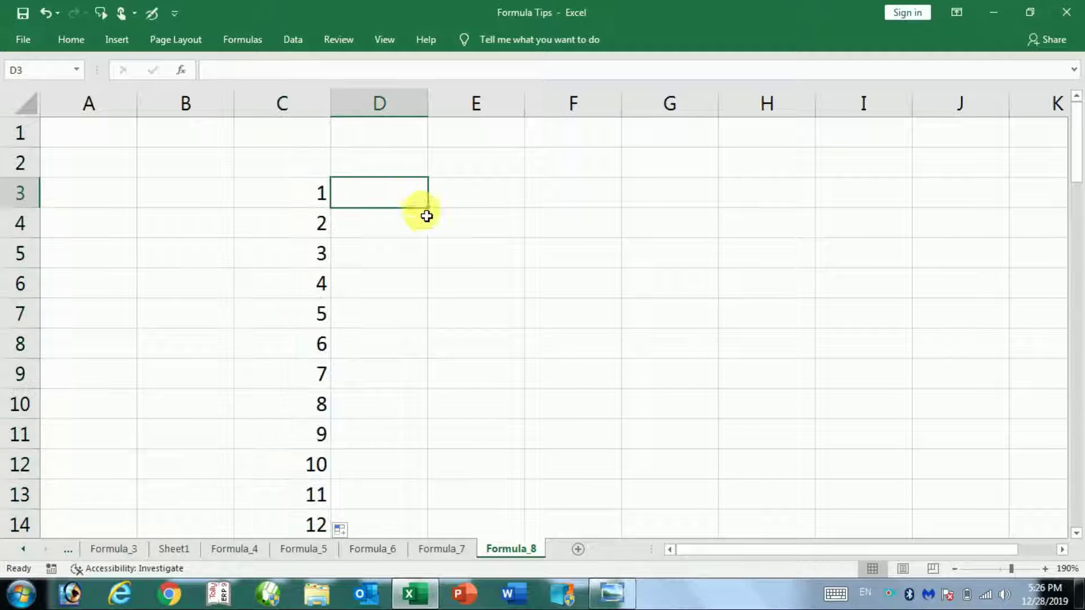
type("=")
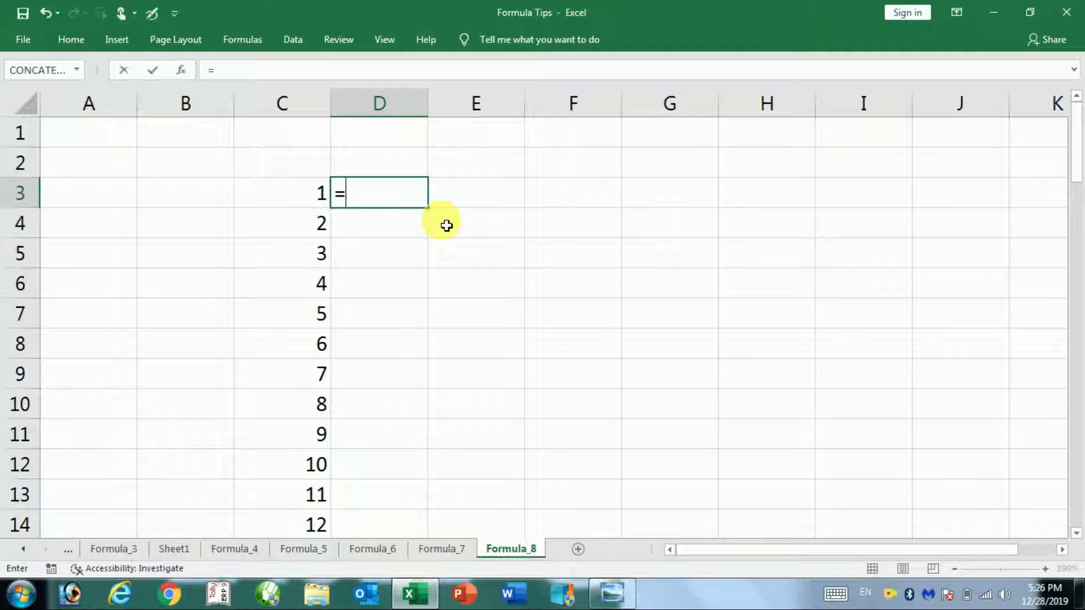
type("ro")
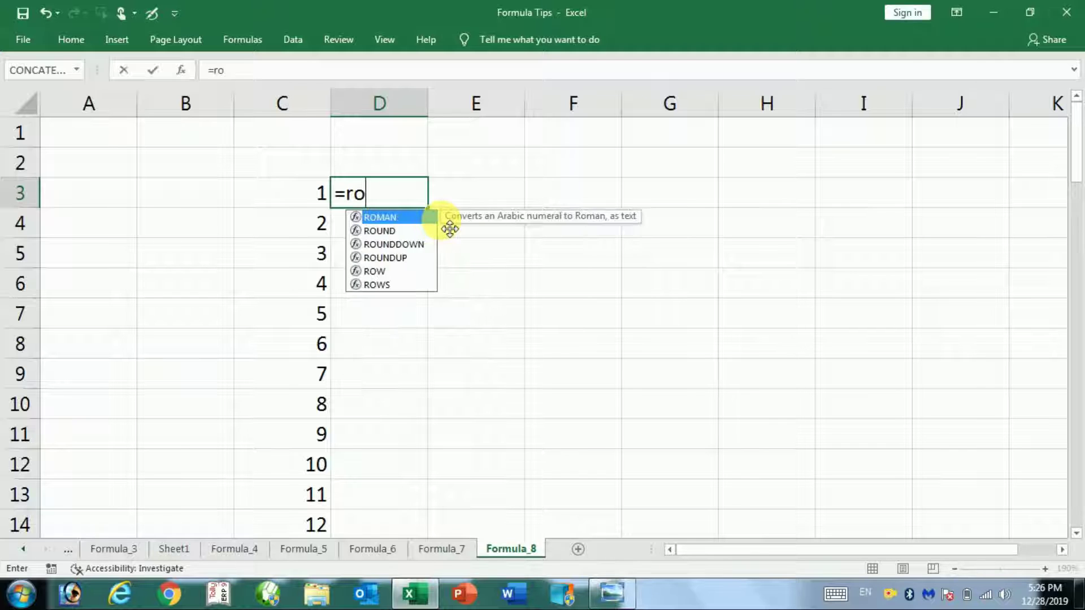
type("w")
key("Tab")
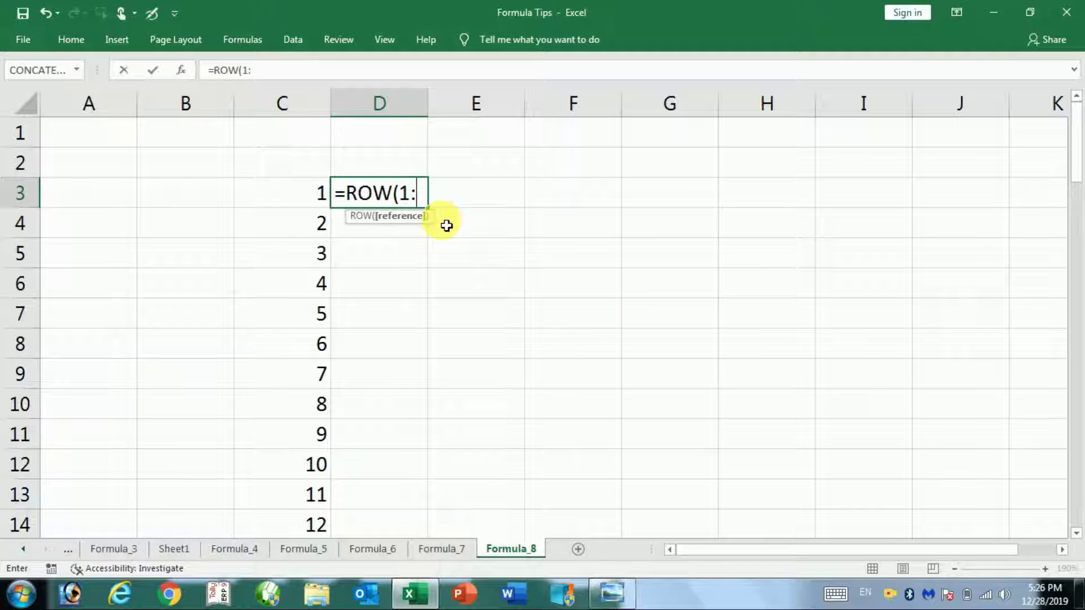
type("5")
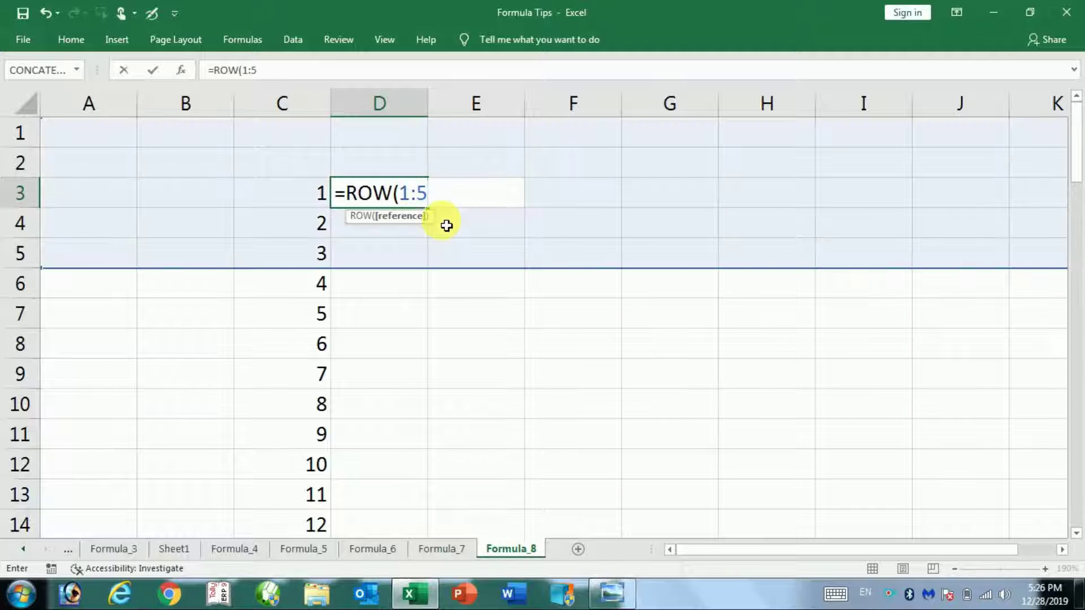
type(")")
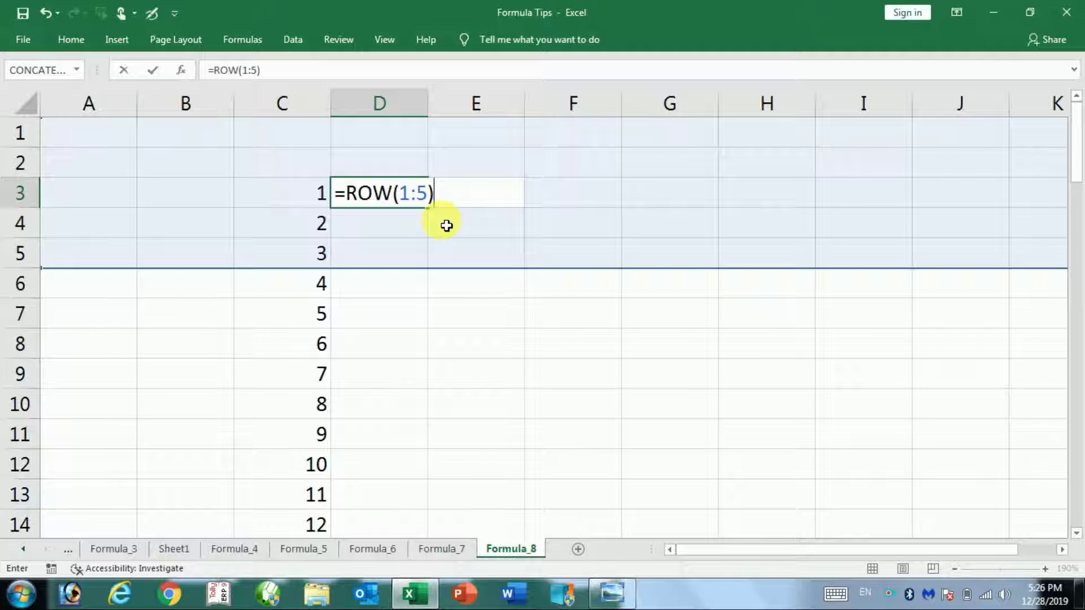
key("ctrl+shift+Return")
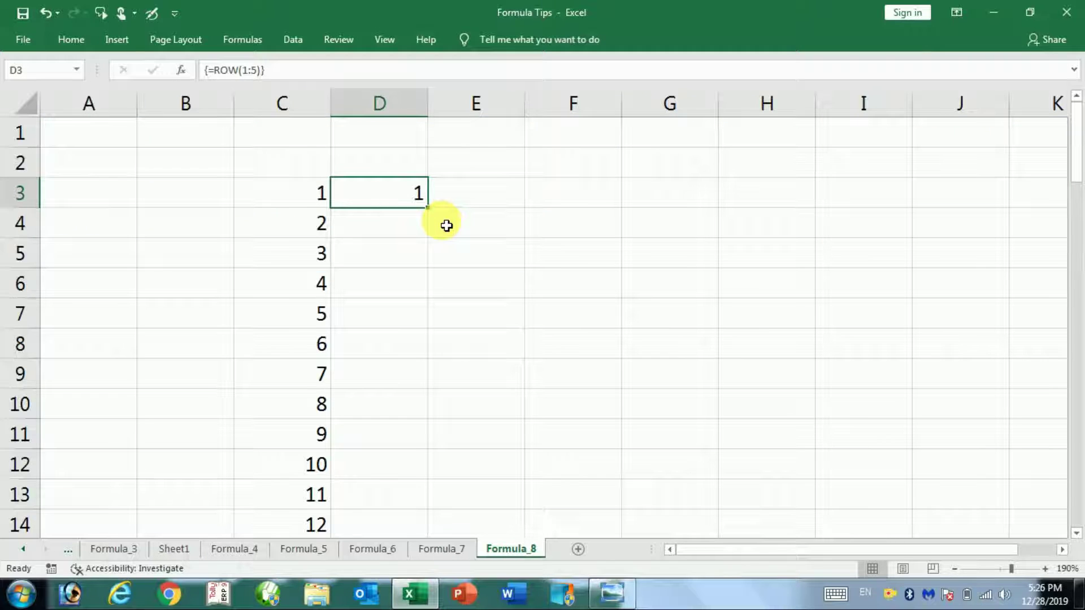
left_click(315, 188)
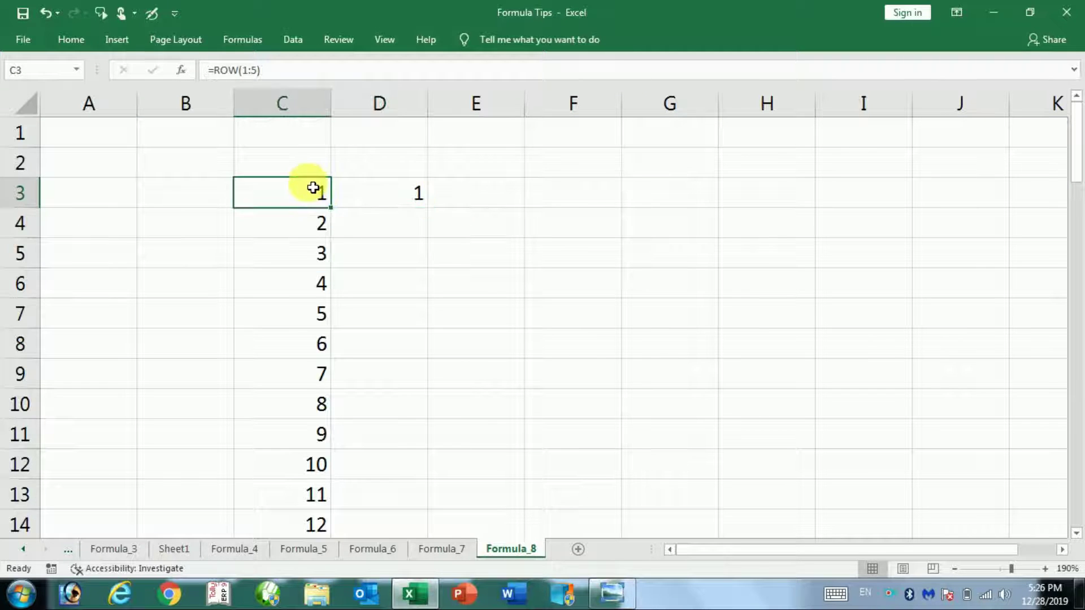
left_click(419, 198)
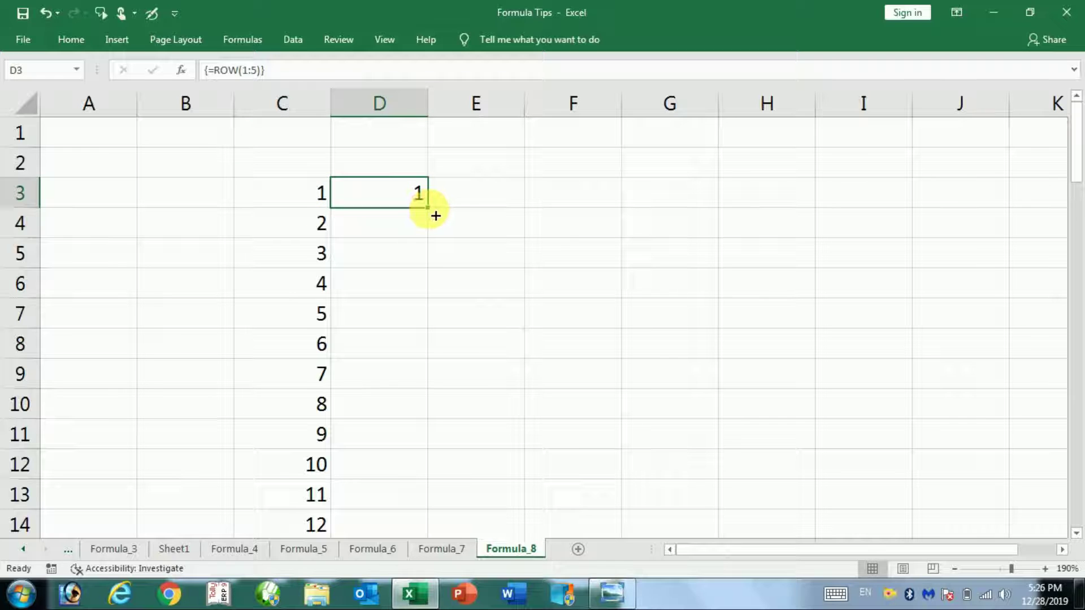
Step: Fill the D3 array formula down to D12, counting 1 through 10, and inspect the copies
left_click_drag(436, 216, 414, 478)
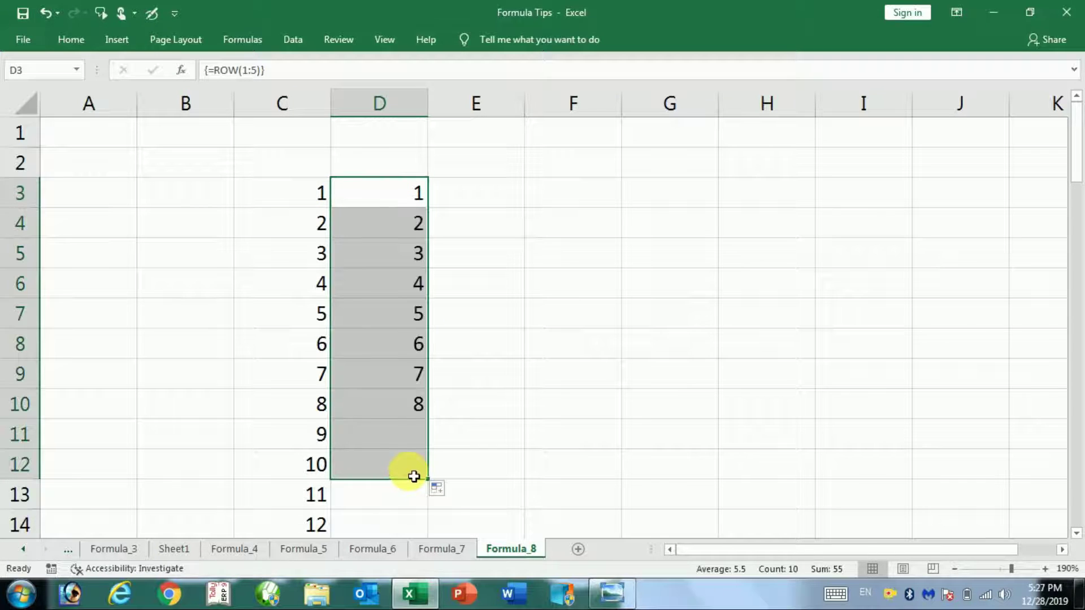
left_click(416, 228)
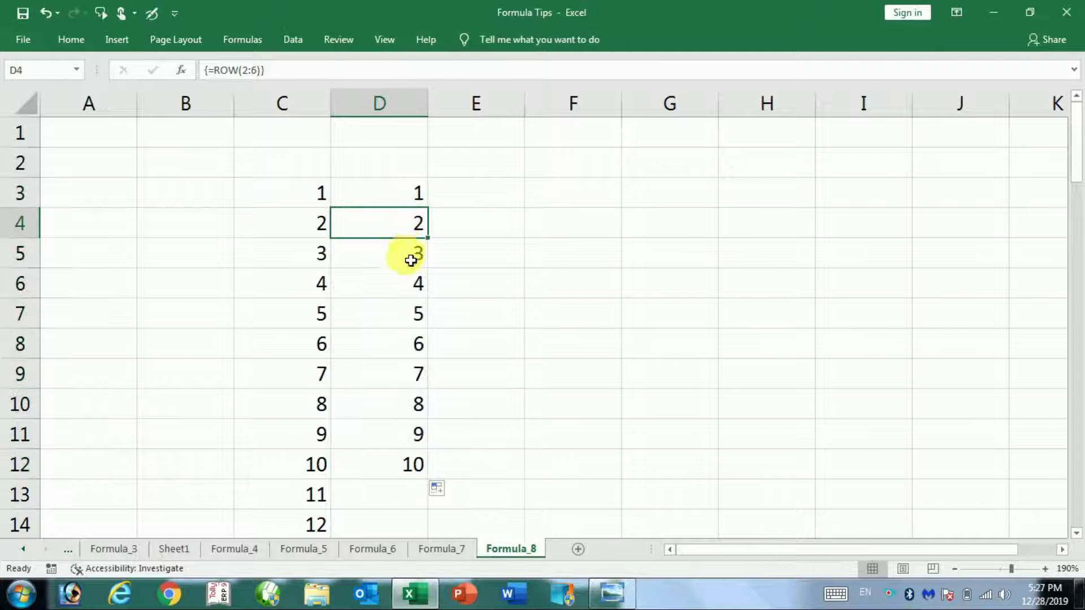
left_click(411, 258)
left_click_drag(408, 286, 408, 316)
left_click(406, 345)
left_click(408, 374)
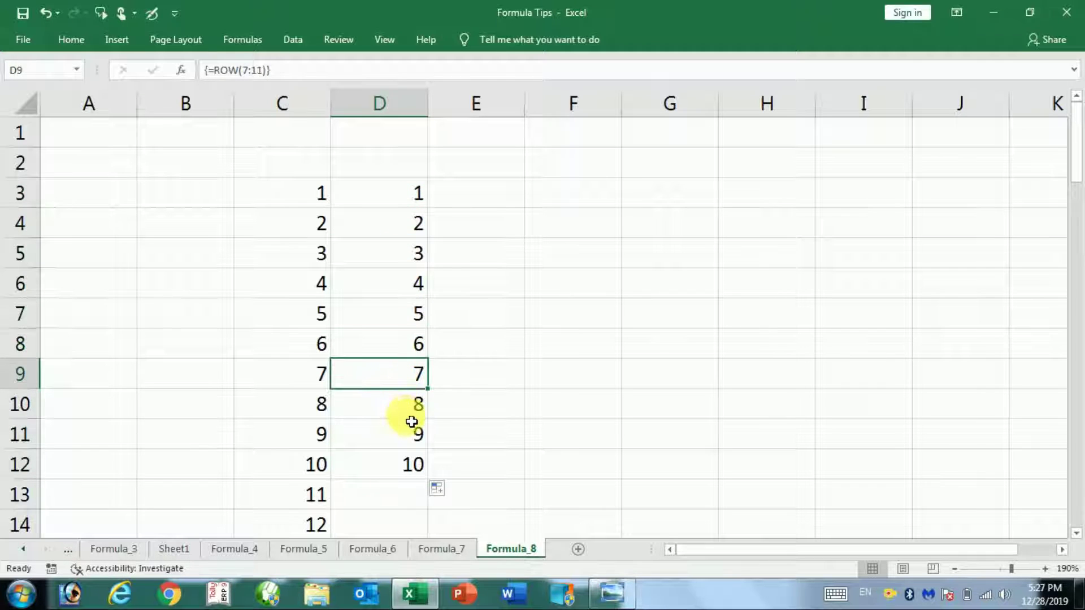
left_click(412, 403)
left_click(416, 223)
left_click(405, 198)
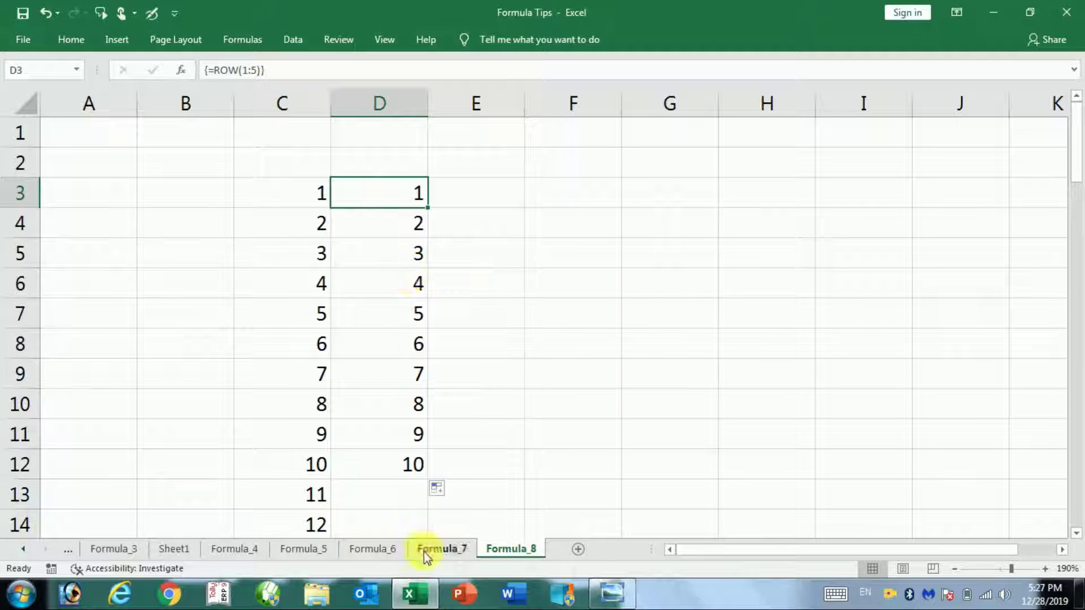
Step: Enter {=ROW(1:5)} as one array across D3:D12, giving 1–5 then #N/A in D8:D12
left_click_drag(399, 191, 398, 464)
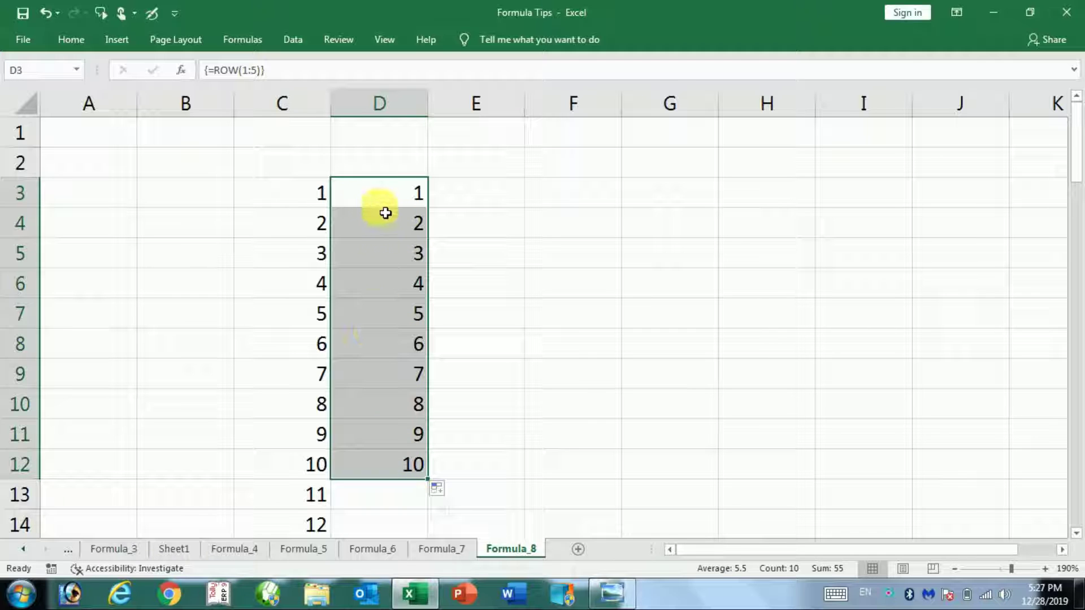
left_click(294, 72)
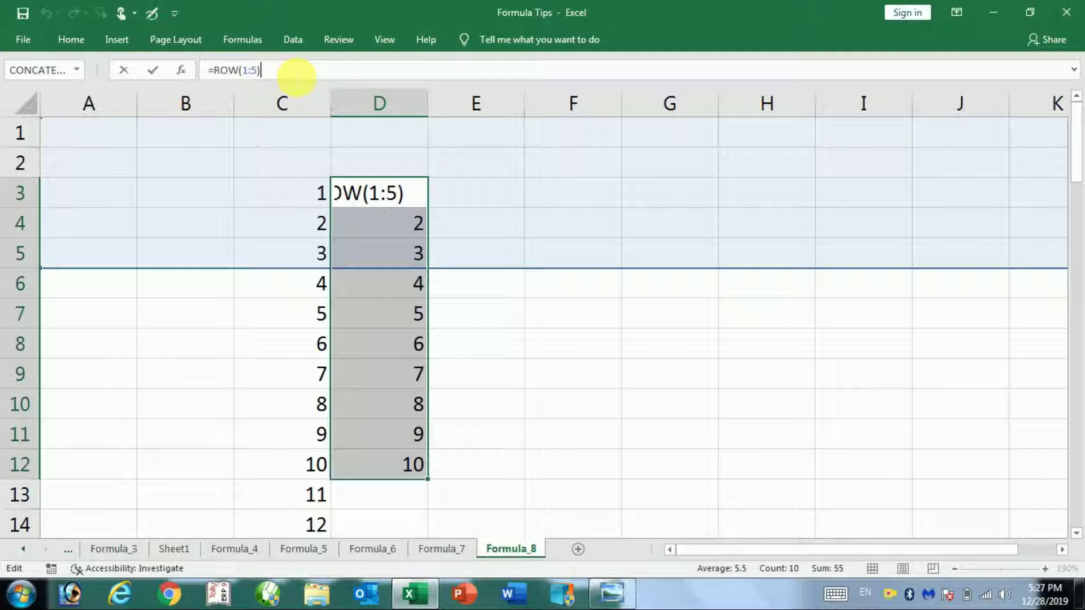
key("ctrl+shift+Return")
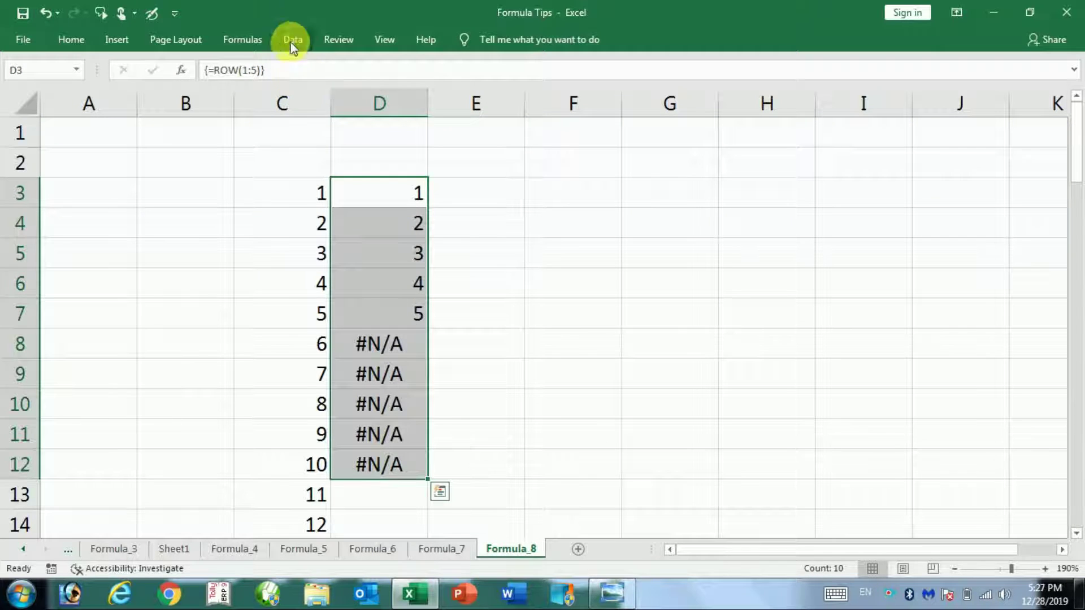
left_click(407, 208)
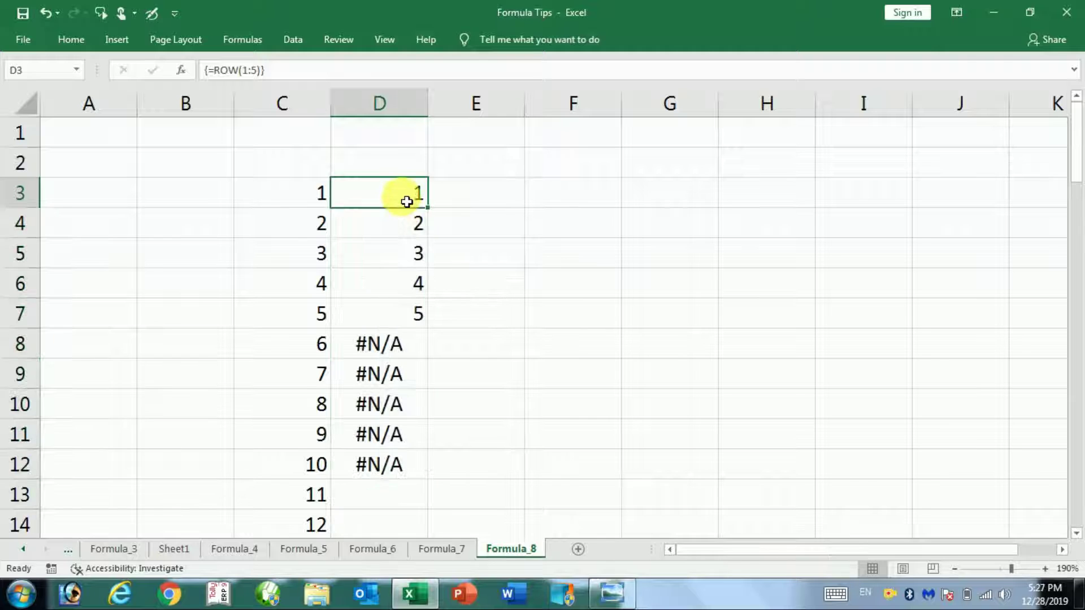
mouse_move(390, 198)
left_mouse_down()
mouse_move(394, 316)
mouse_move(376, 463)
left_mouse_up()
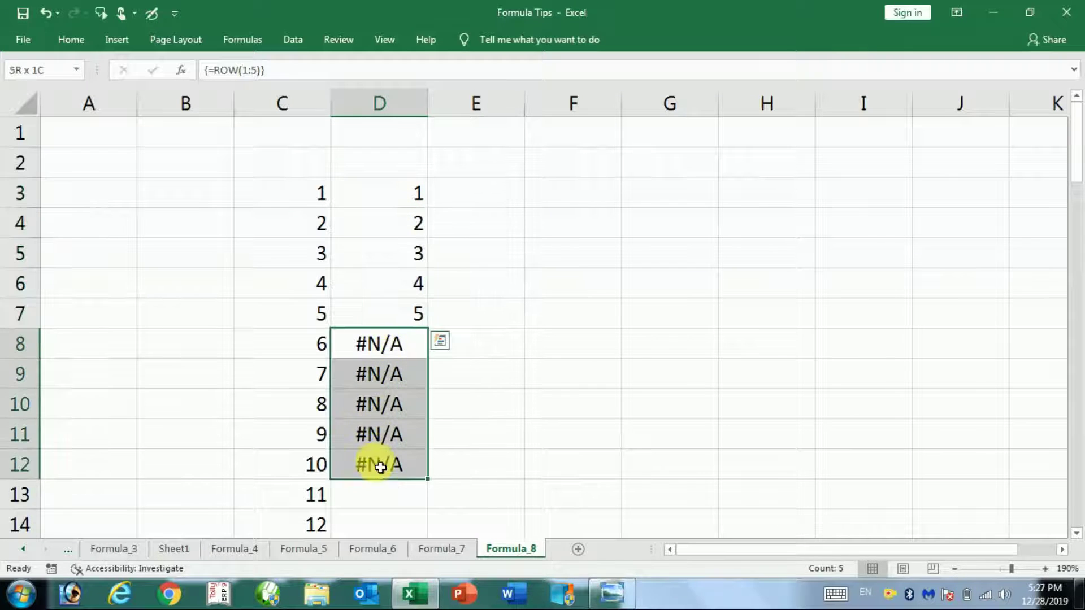
left_click_drag(373, 353, 383, 466)
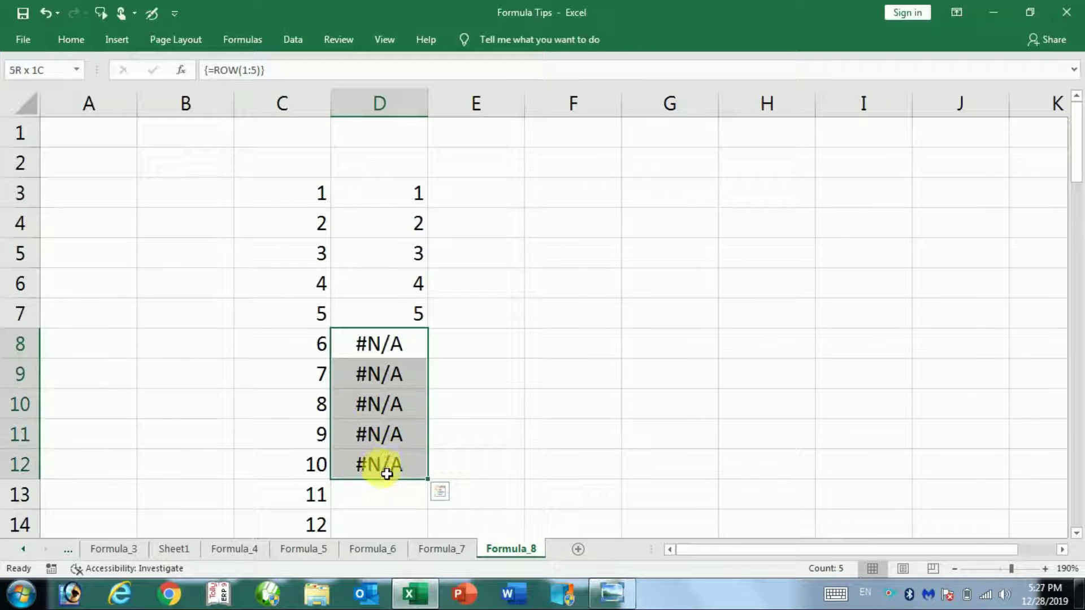
left_click(585, 320)
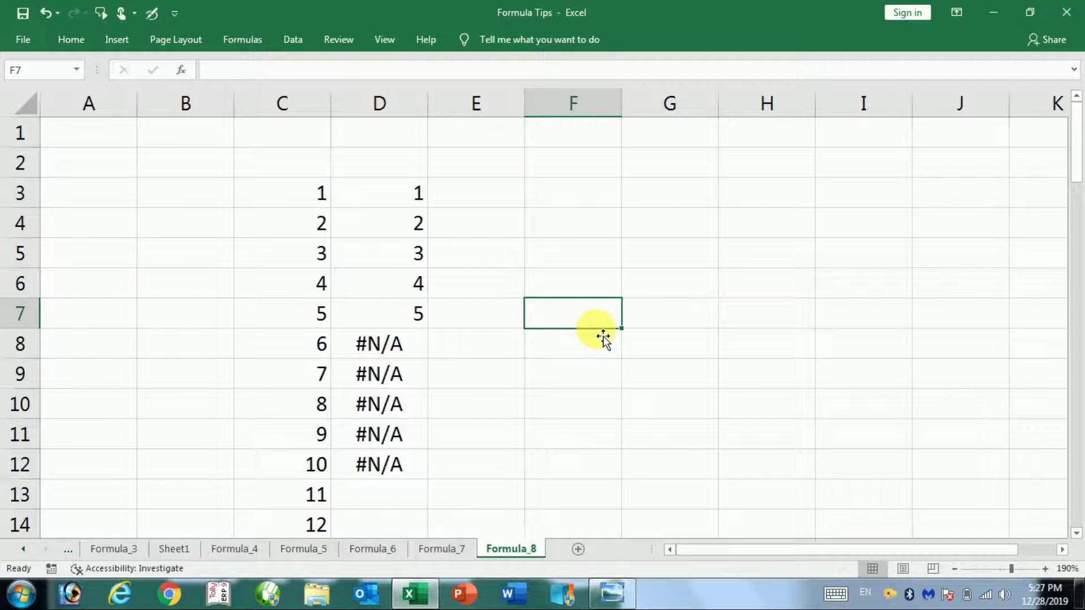
Step: Enter =D7/0 in F7 so it returns #DIV/0!
type("=")
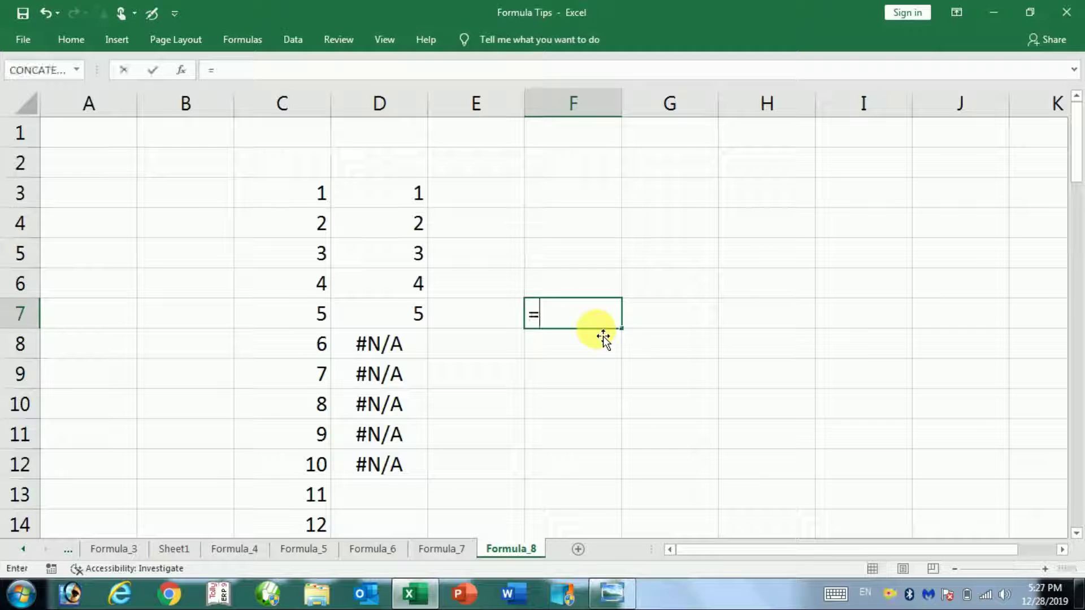
key("Left")
key("Left")
type("/")
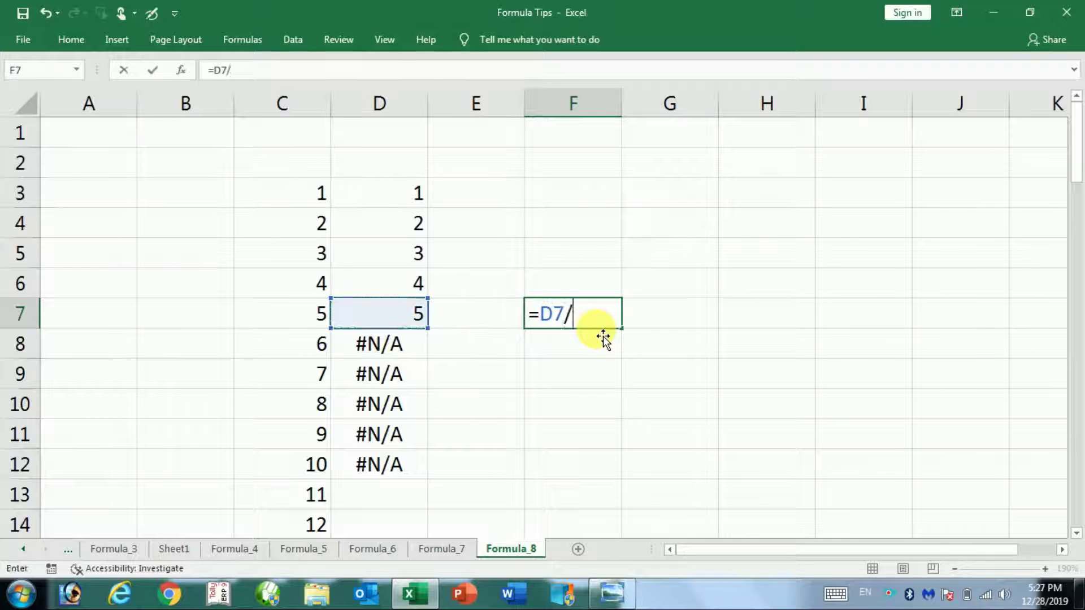
type("0")
key("Return")
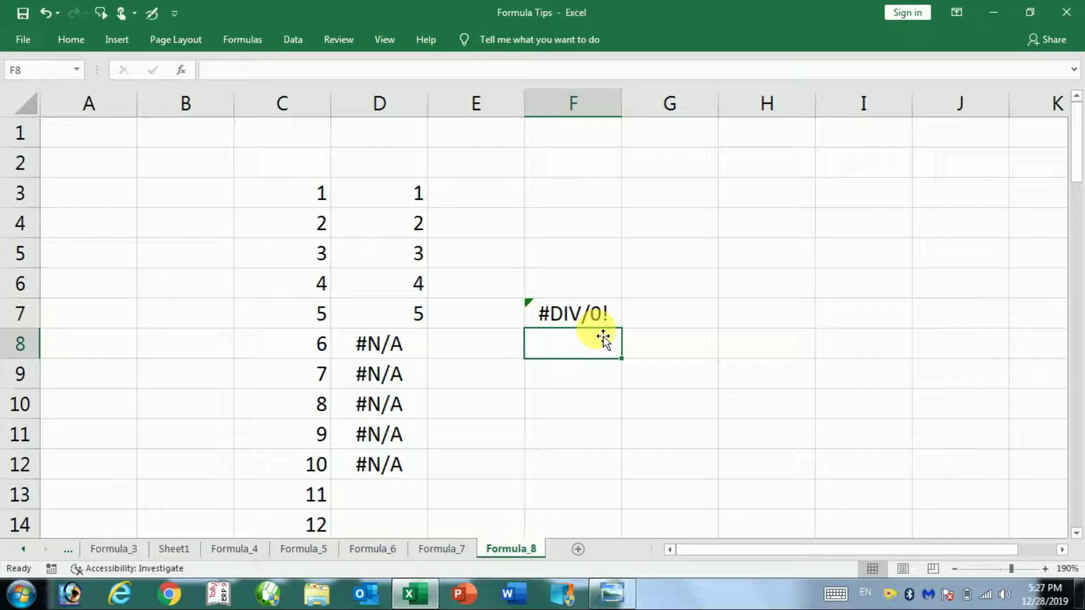
left_click(521, 374)
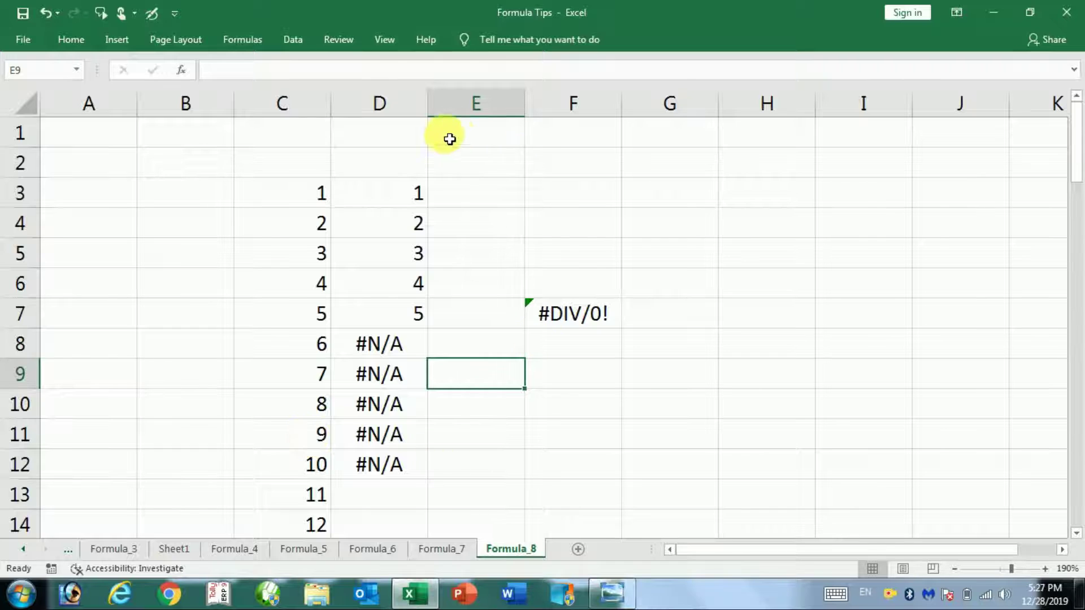
Step: Restore the ribbon to Show Tabs and Commands and preview the print, which shows #N/A and #DIV/0!
left_click(958, 12)
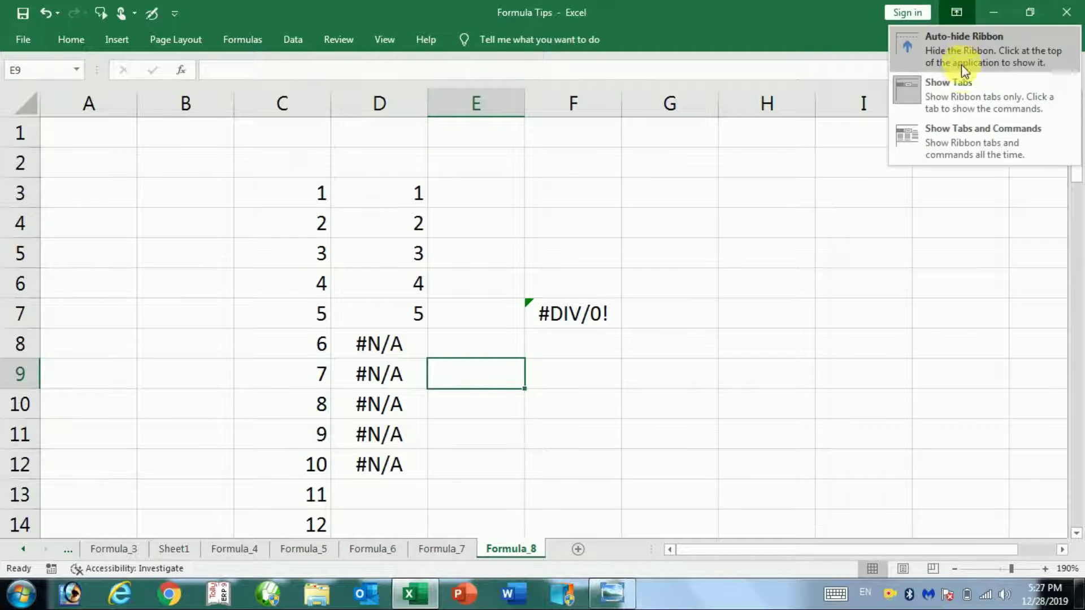
left_click(964, 137)
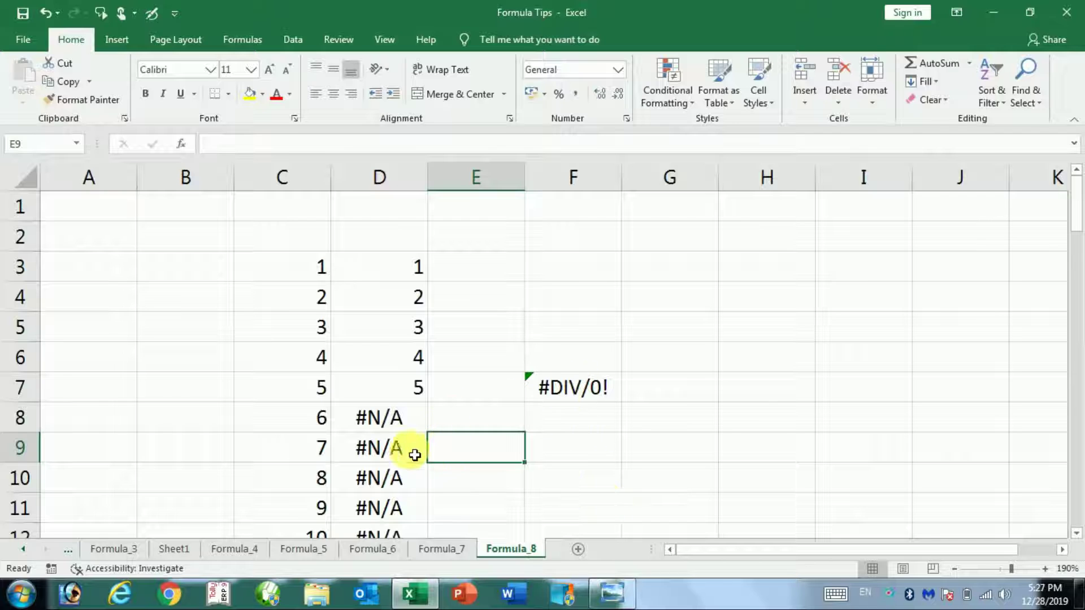
left_click(25, 41)
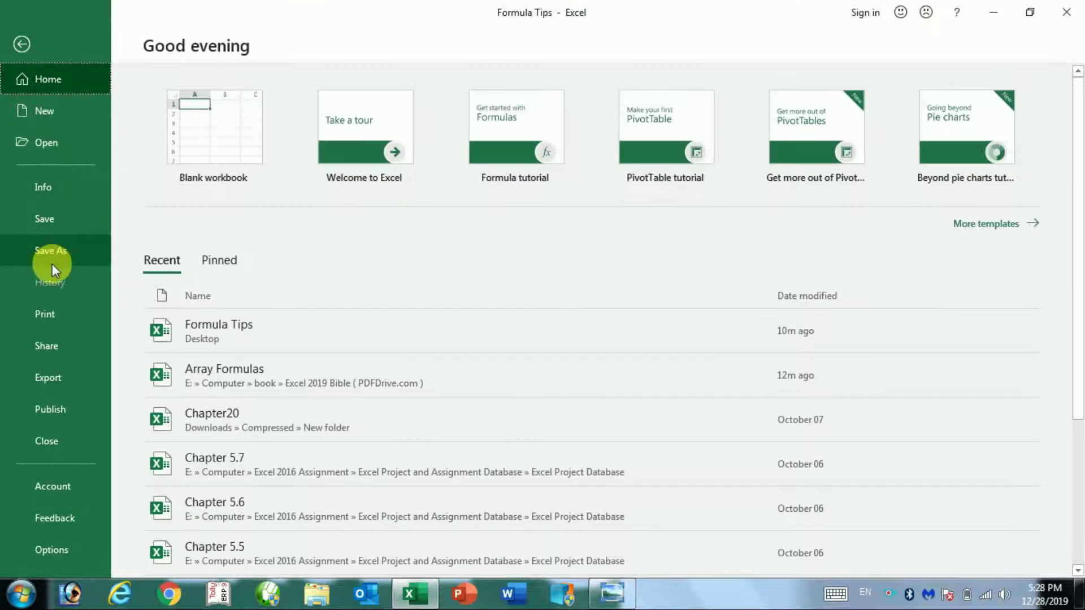
left_click(63, 315)
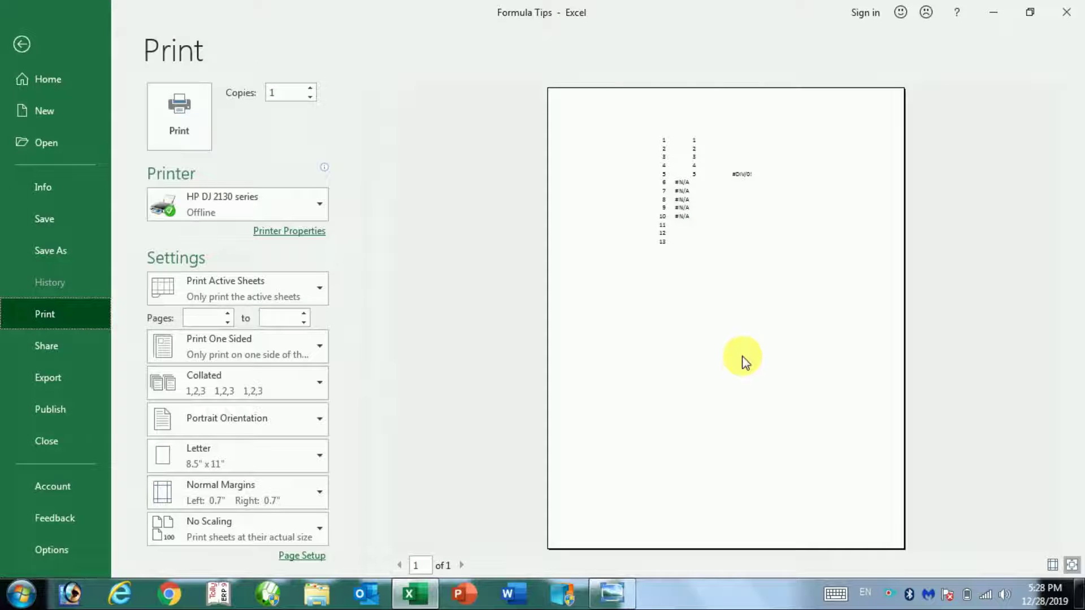
left_click(732, 284)
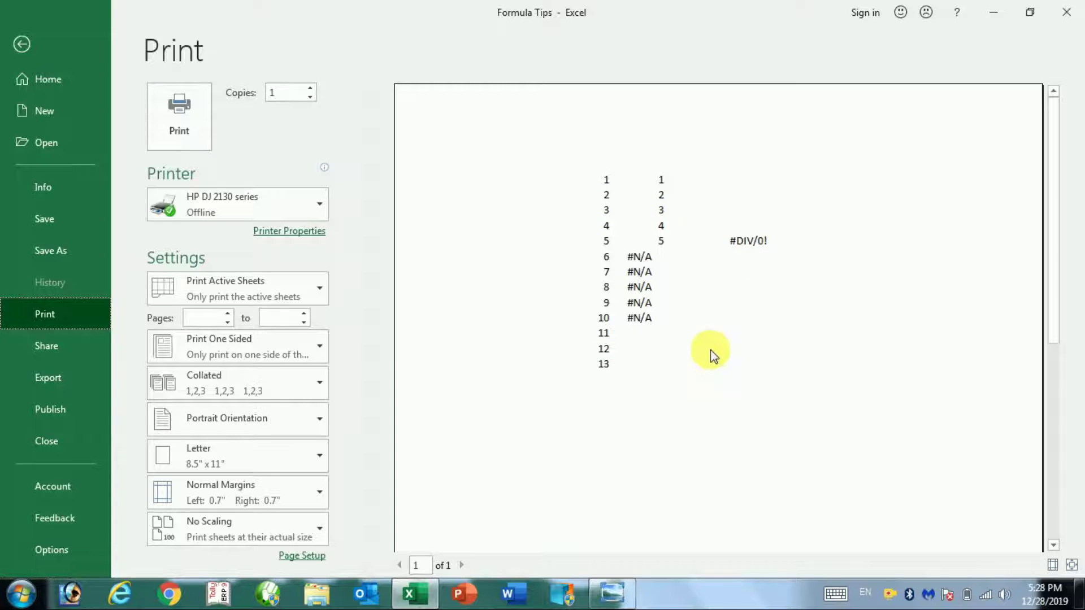
left_click(27, 47)
Step: In Page Setup's Sheet options, set Cell errors as to <blank> and apply it
scroll(571, 425, "down", 1)
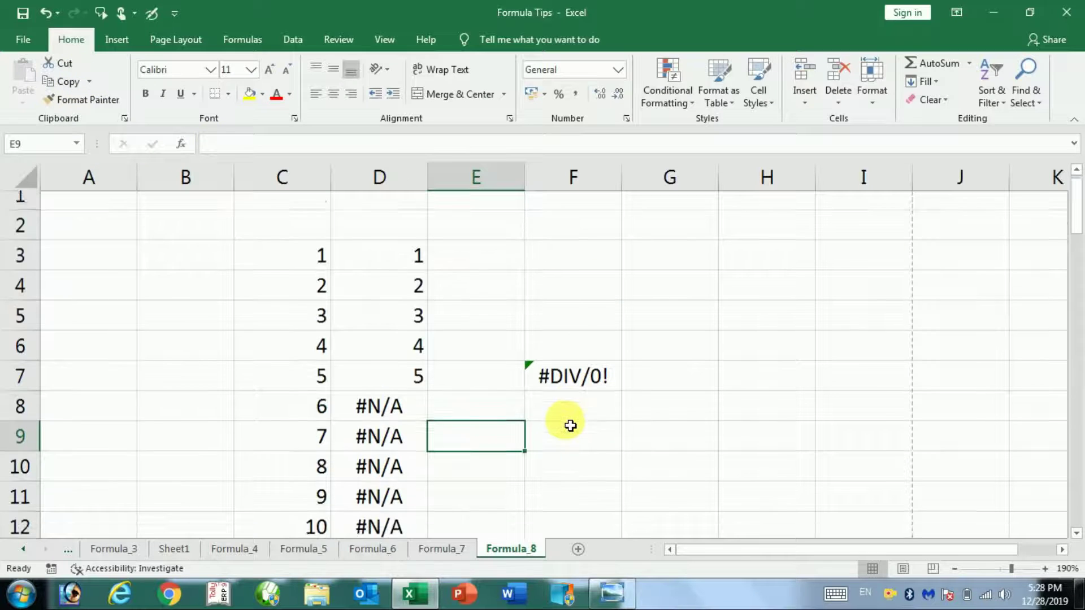
left_click(178, 50)
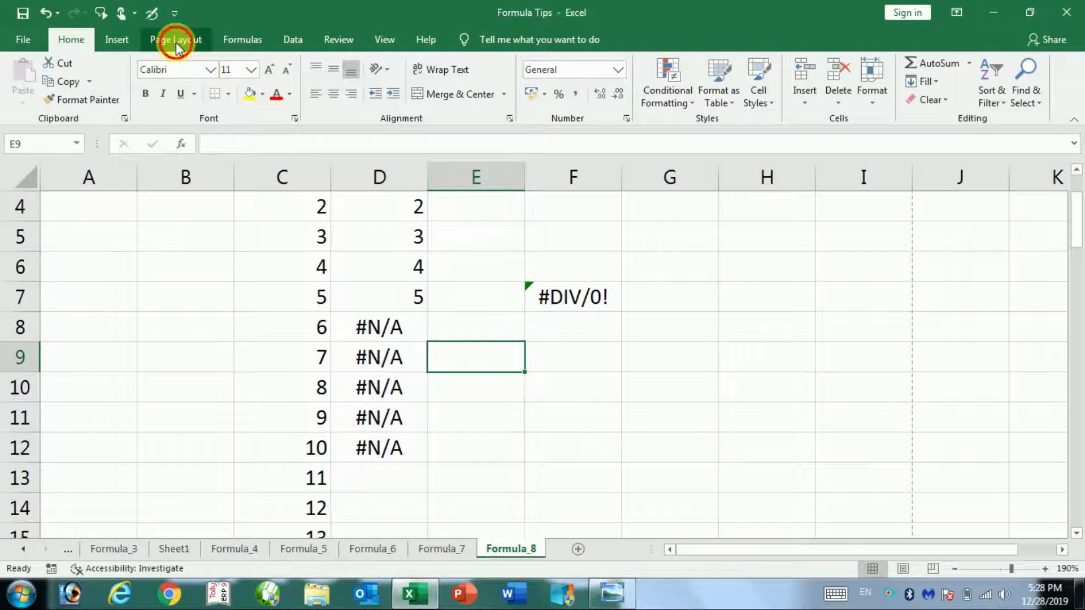
left_click(170, 44)
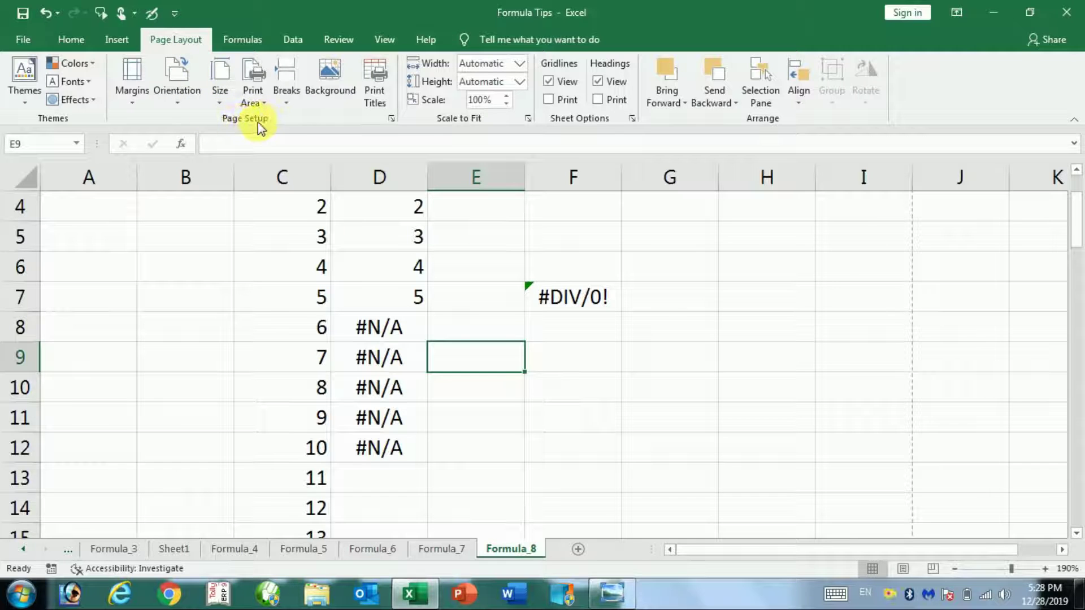
left_click(391, 117)
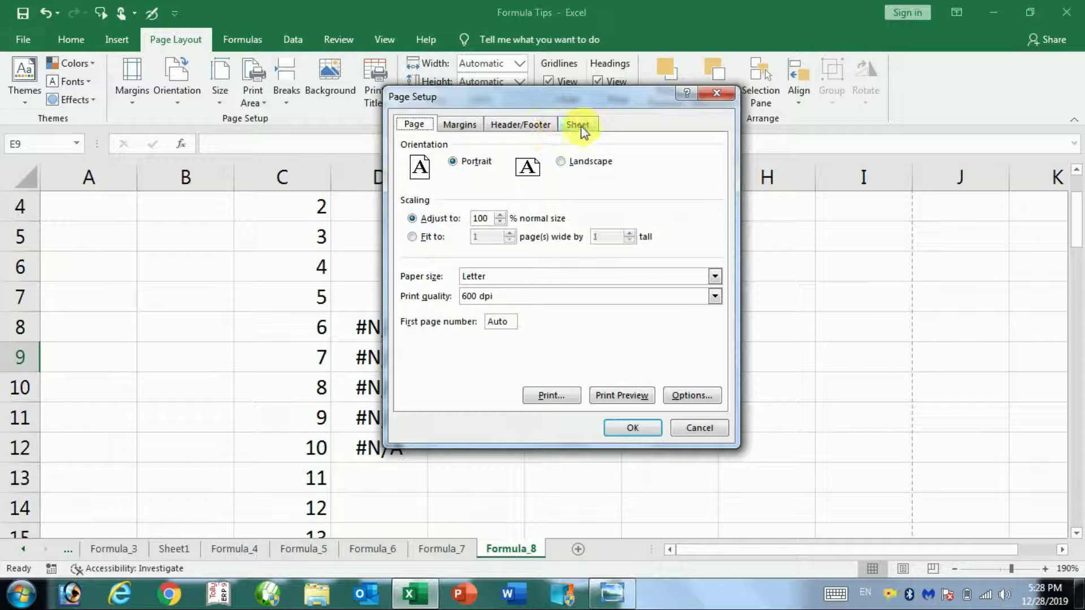
left_click(581, 124)
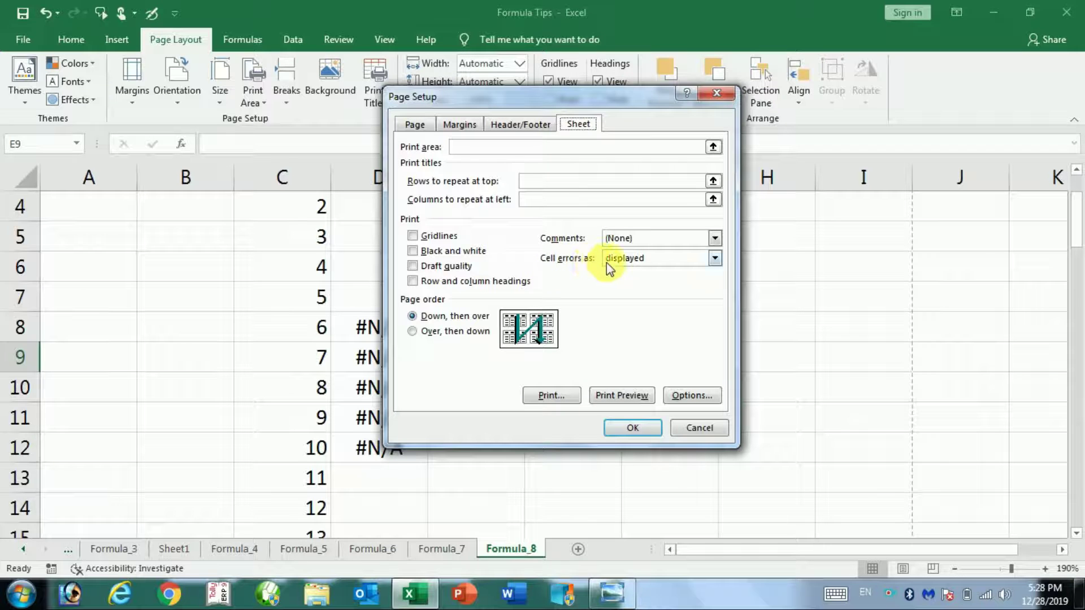
left_click_drag(602, 96, 793, 84)
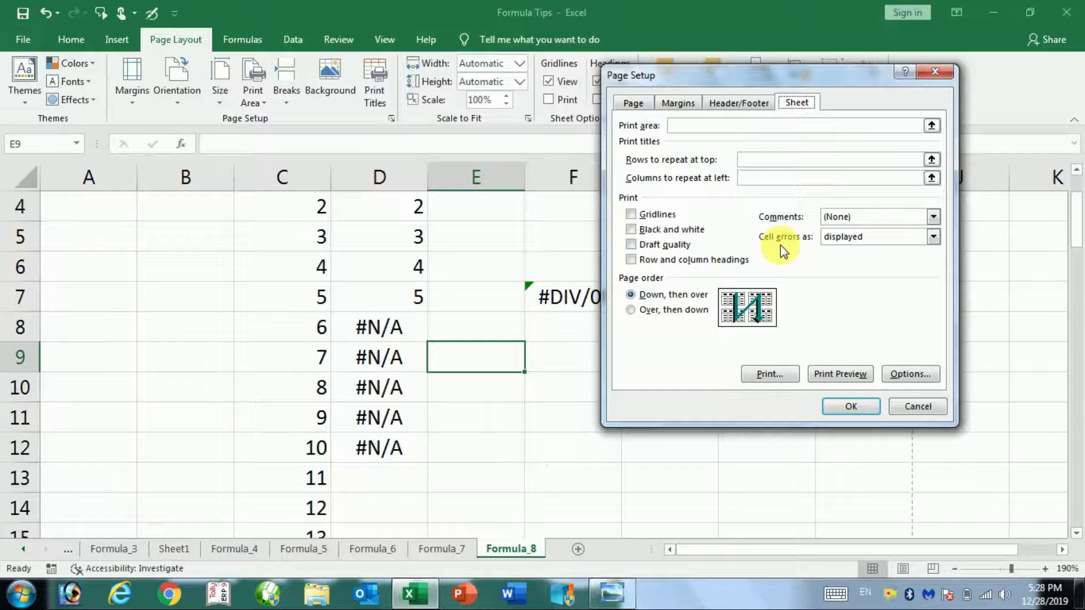
left_click(879, 237)
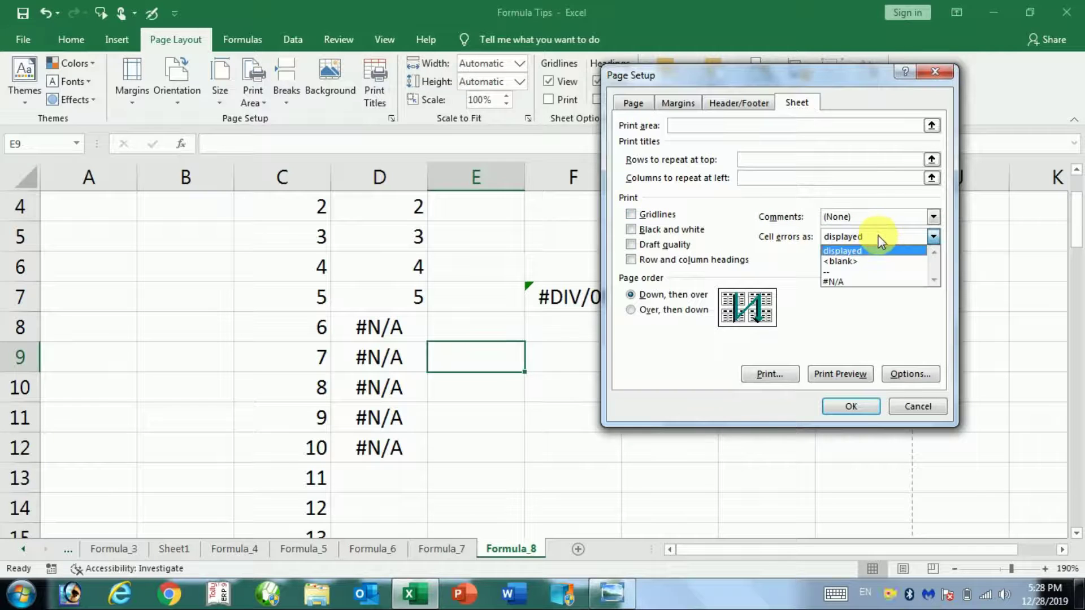
left_click(856, 261)
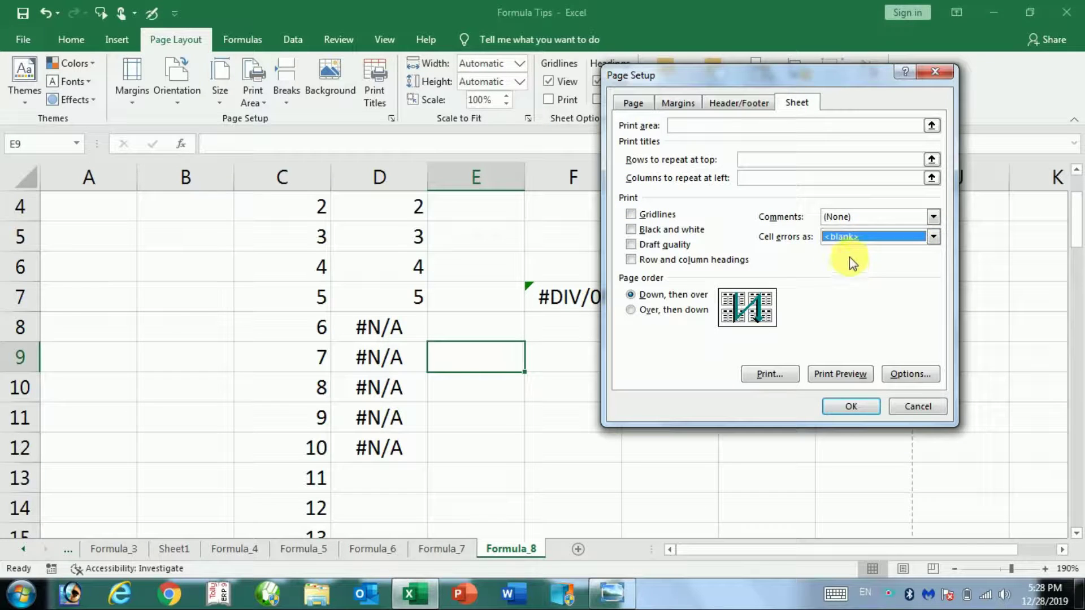
left_click(858, 408)
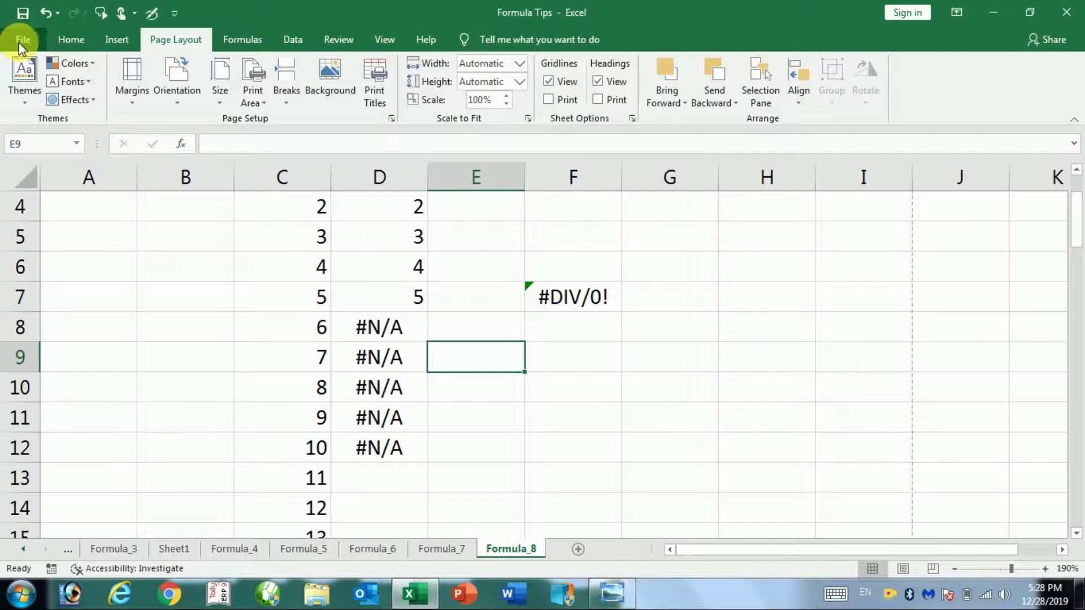
left_click(22, 39)
Step: Preview the blank error printing, then change Cell errors as to #N/A in Page Setup
left_click(49, 314)
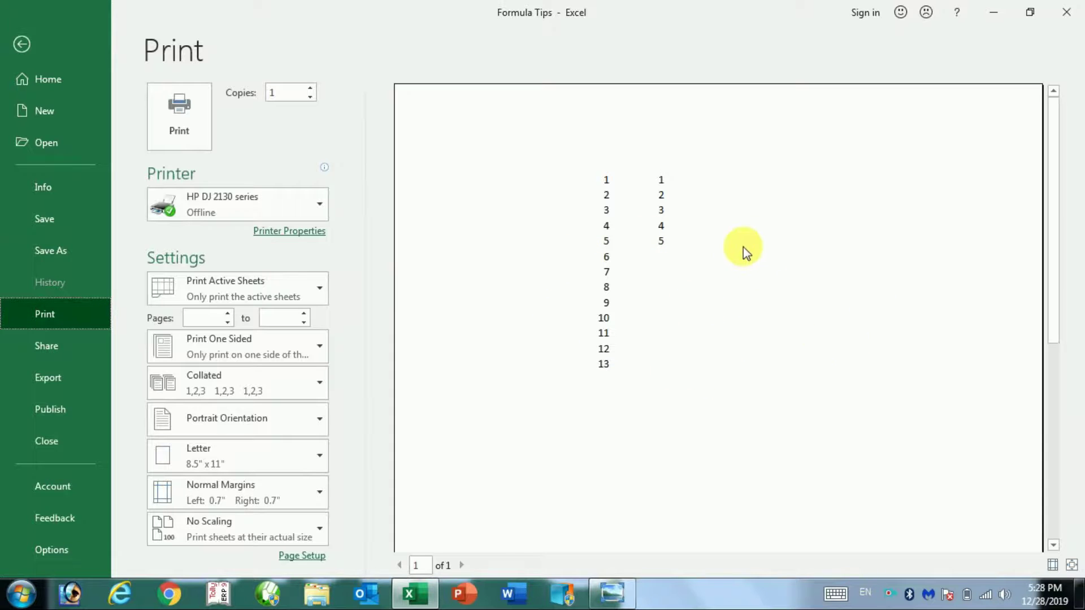
left_click(22, 44)
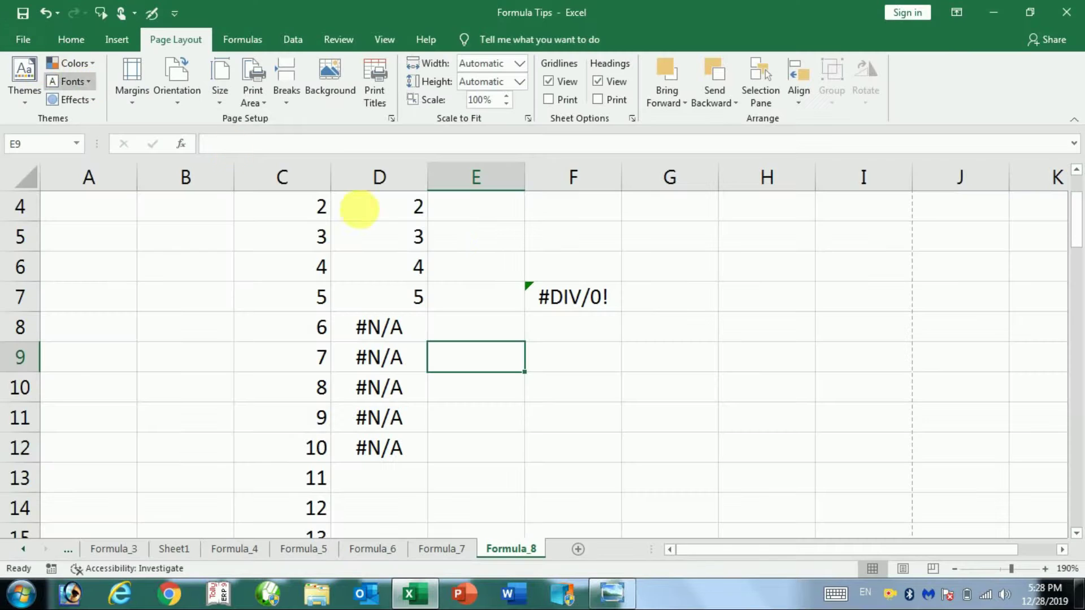
left_click(391, 119)
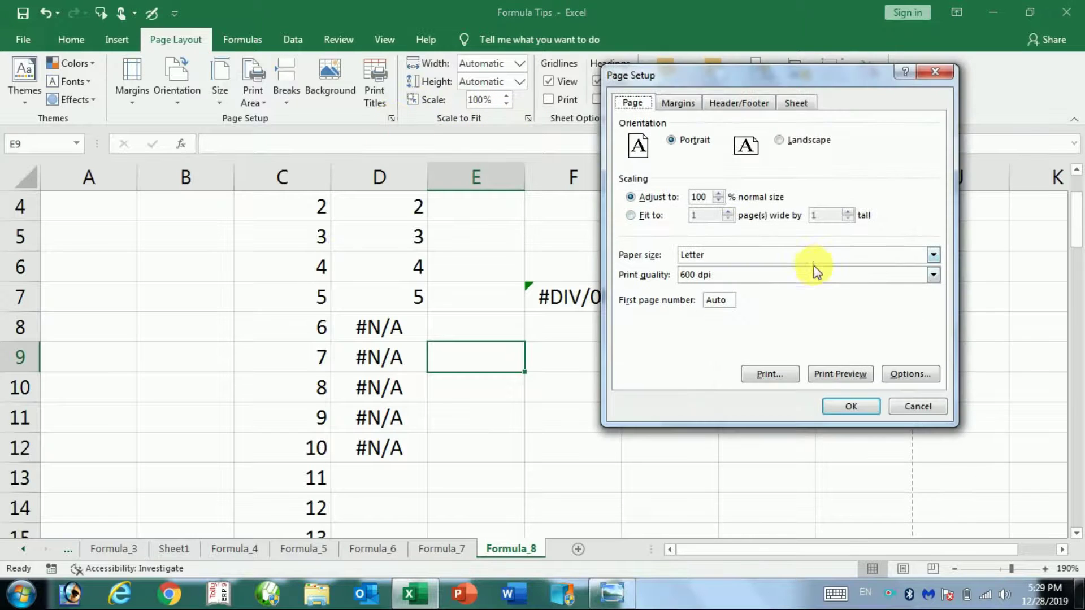
left_click(794, 103)
left_click(886, 241)
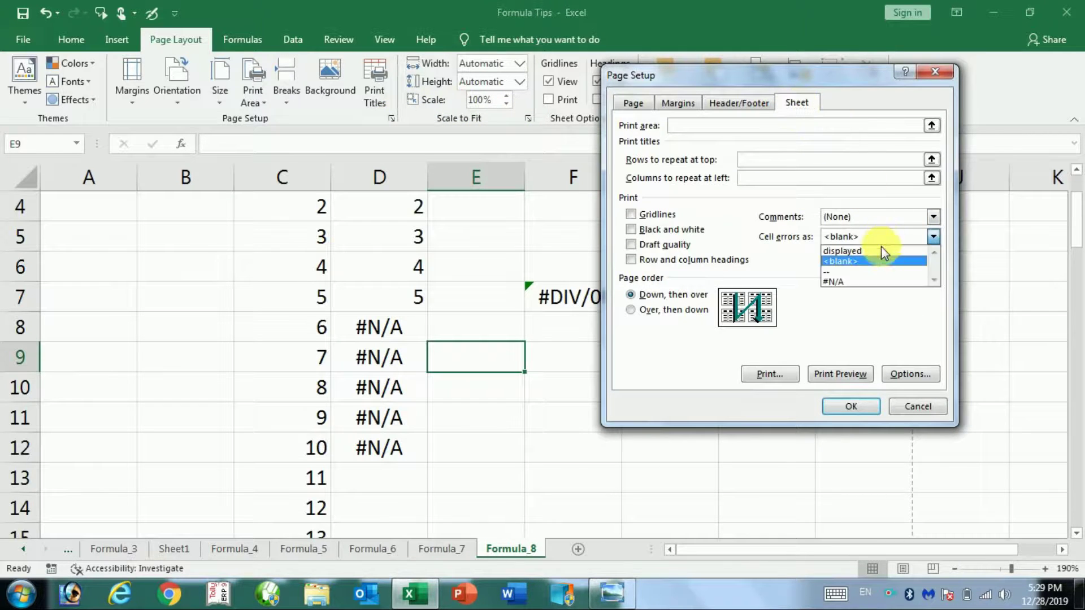
left_click(859, 281)
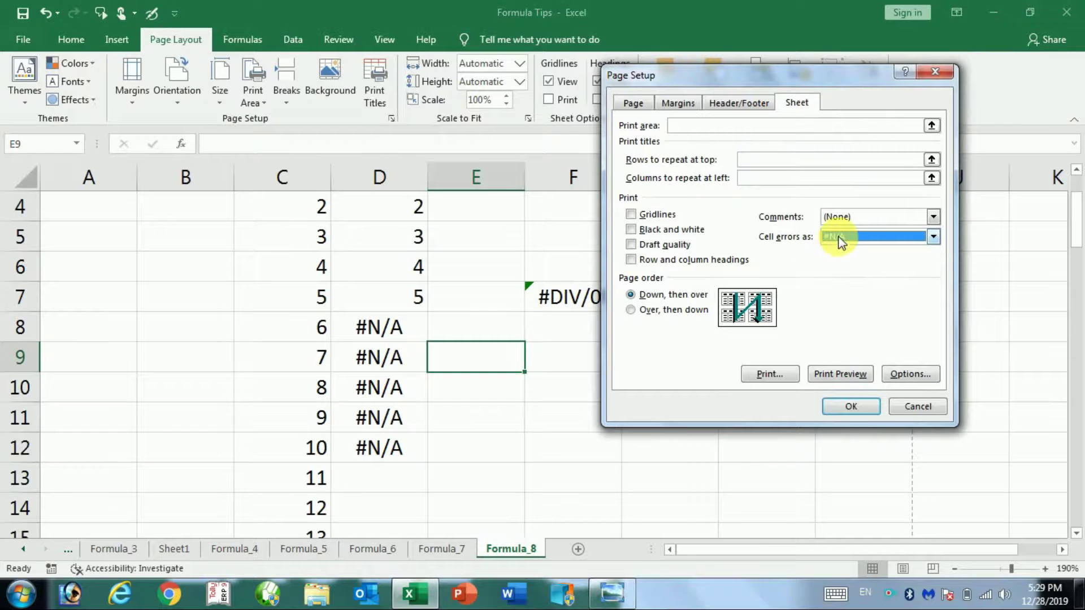
left_click(852, 407)
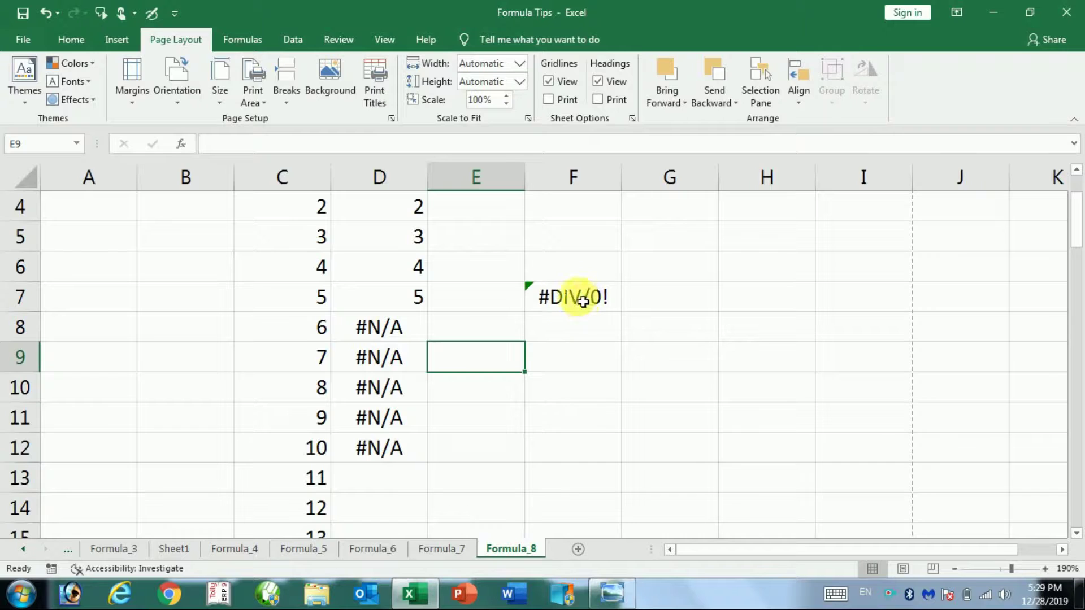
Step: Preview the print again to confirm every error now prints as #N/A
left_click(23, 39)
left_click(86, 317)
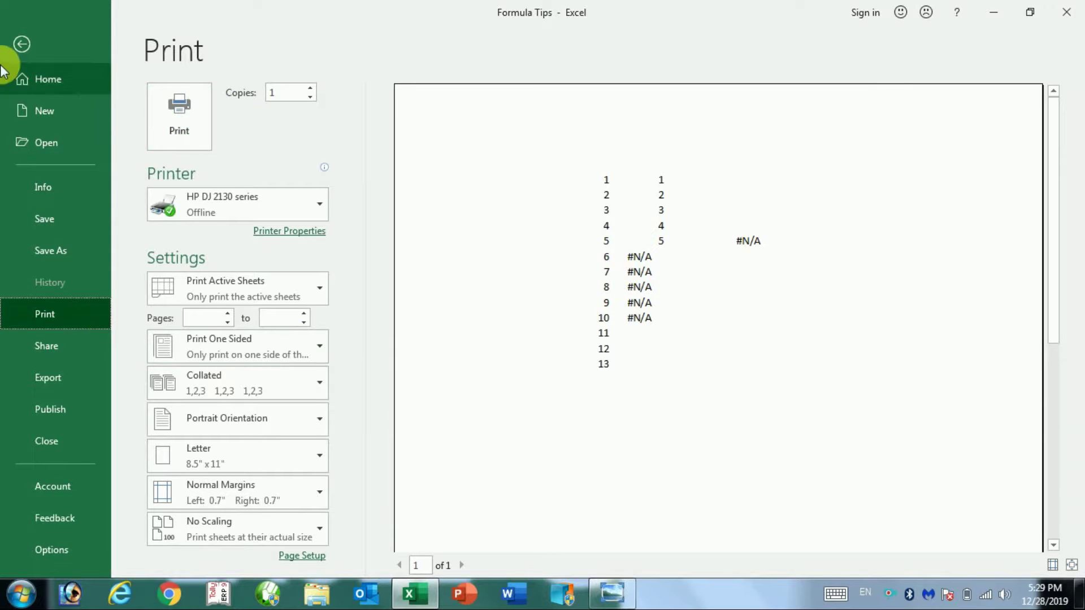
left_click(17, 45)
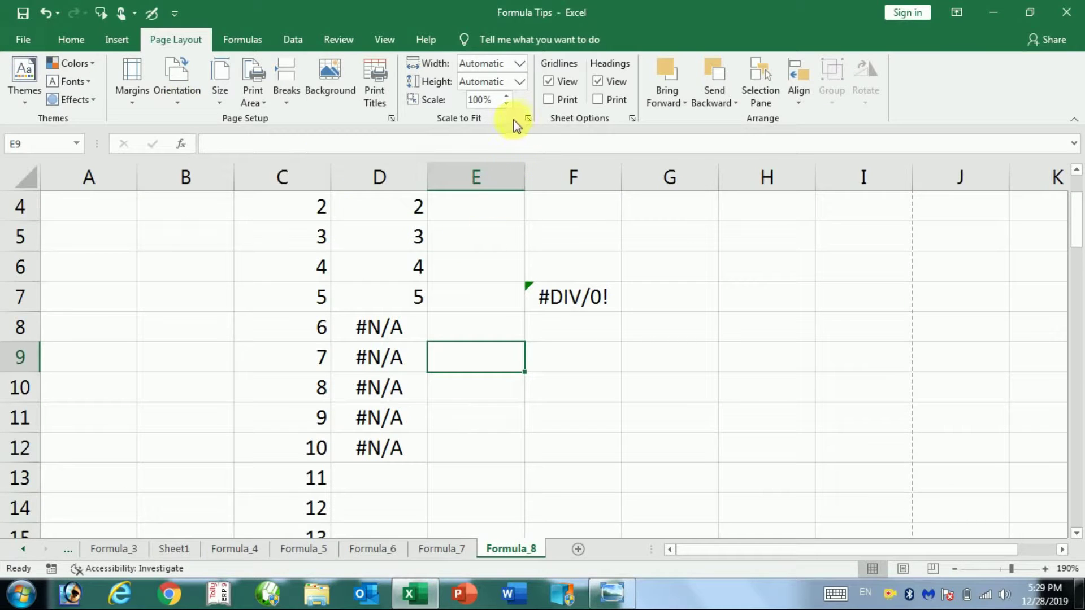
Step: In Page Setup's Sheet options, set Cell errors as to '--' and apply it
left_click(392, 119)
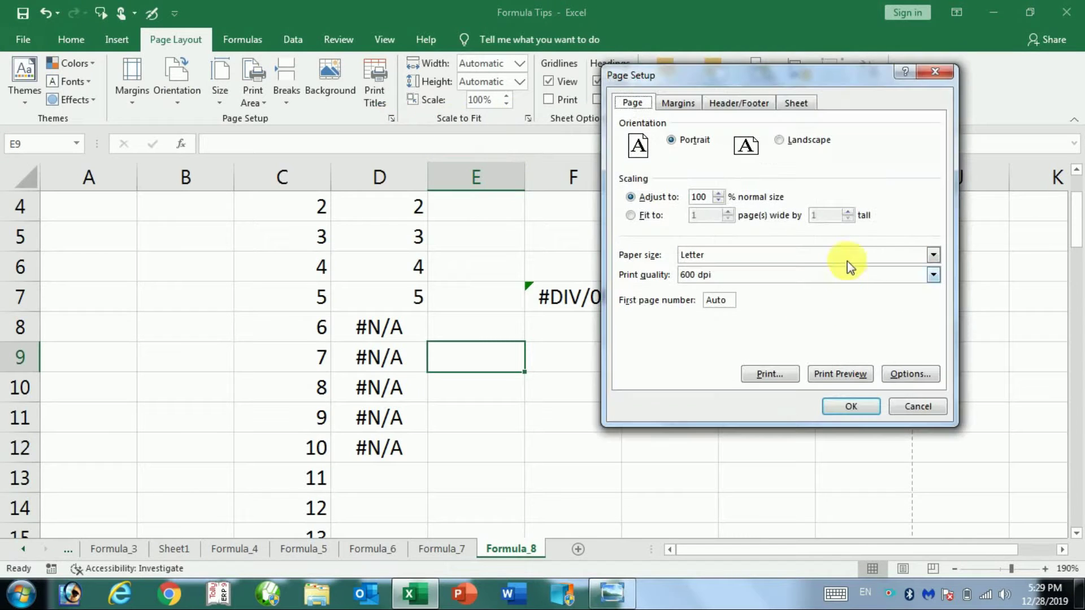
left_click(798, 105)
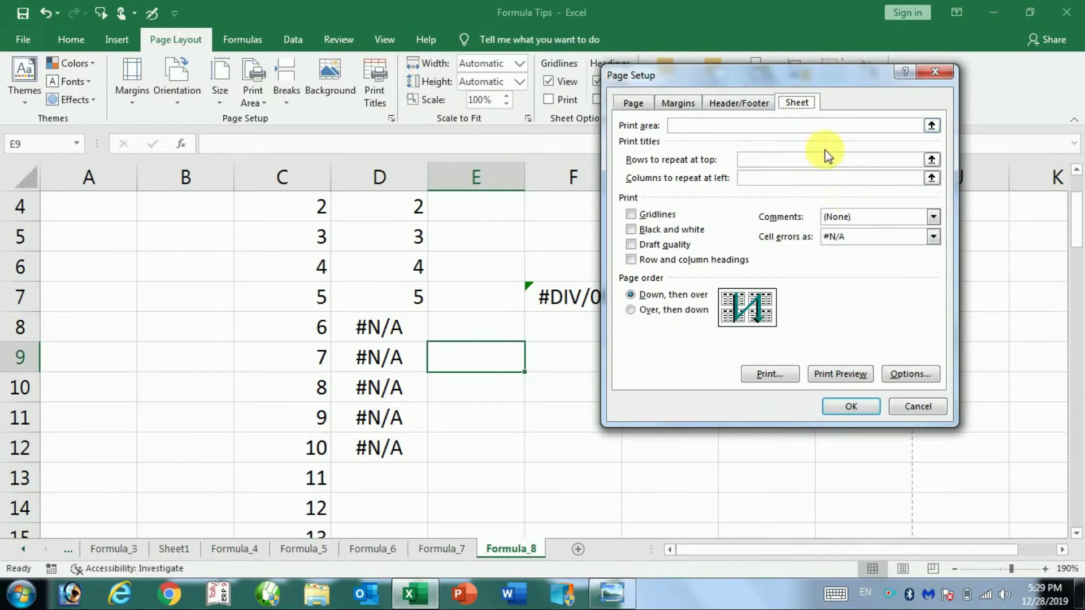
left_click(877, 235)
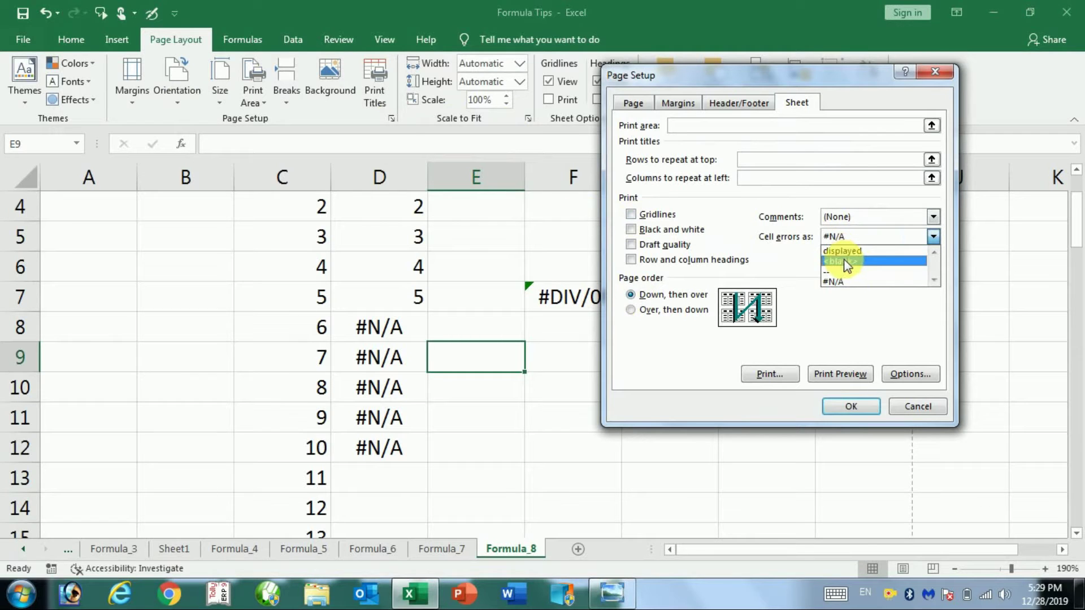
left_click(837, 272)
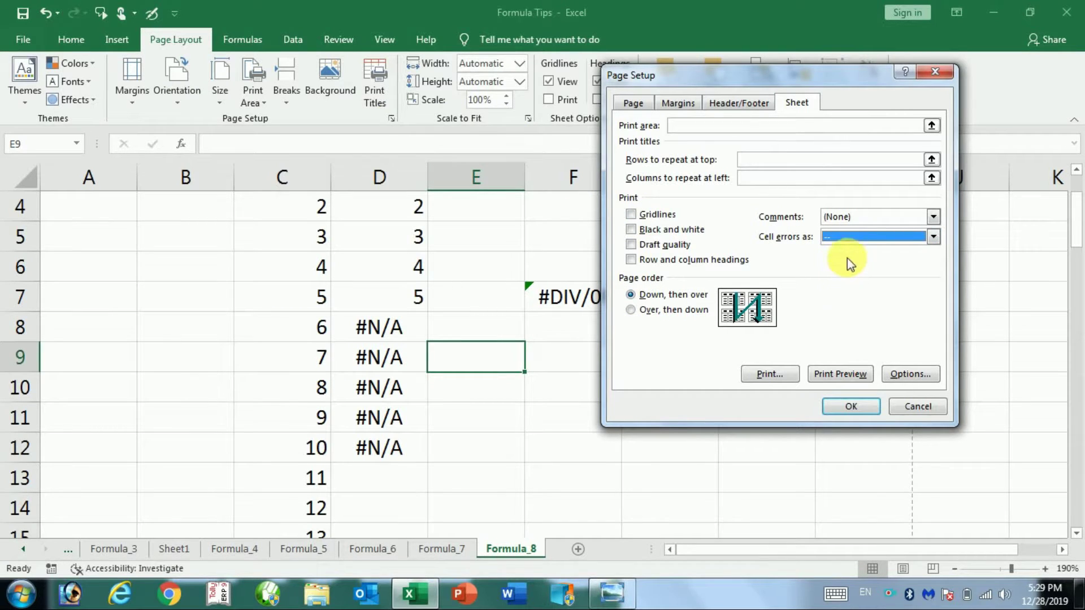
left_click(867, 412)
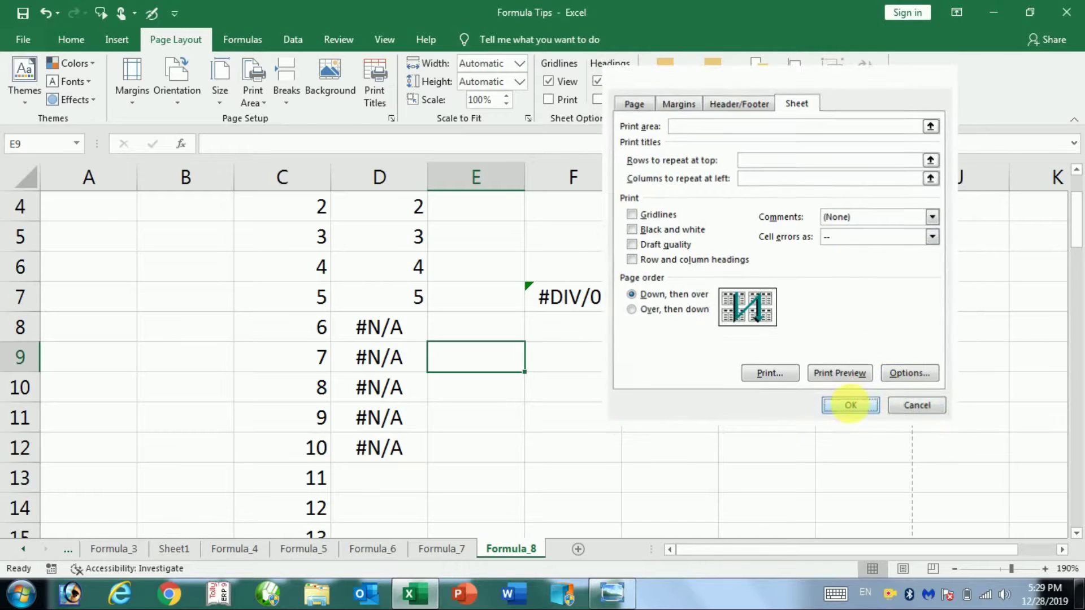
Step: Check the print preview shows dashes in place of errors, then return to the worksheet
left_click(24, 39)
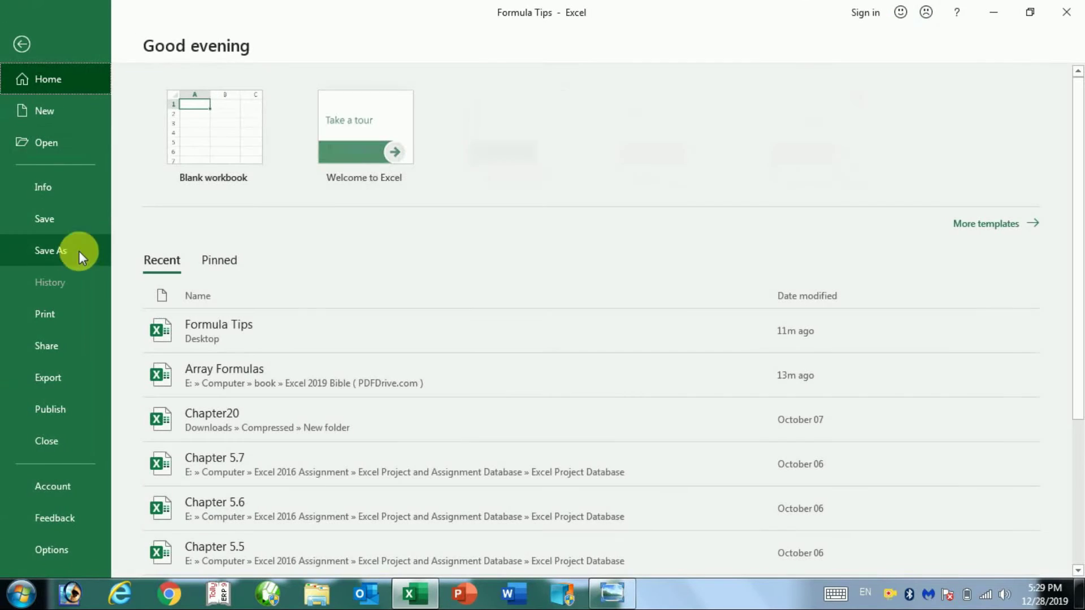
left_click(76, 315)
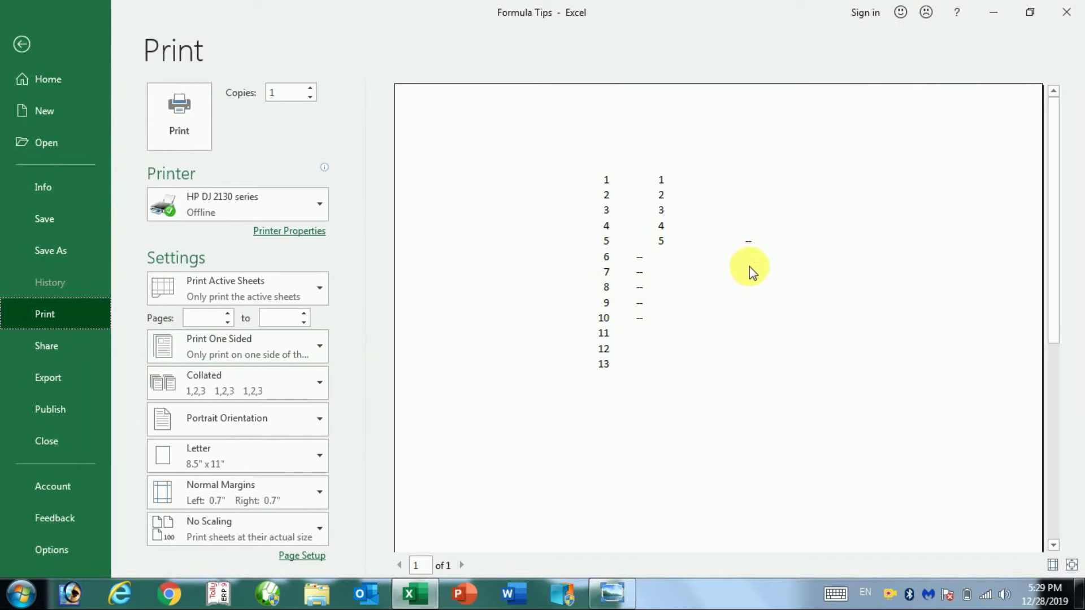
left_click(22, 45)
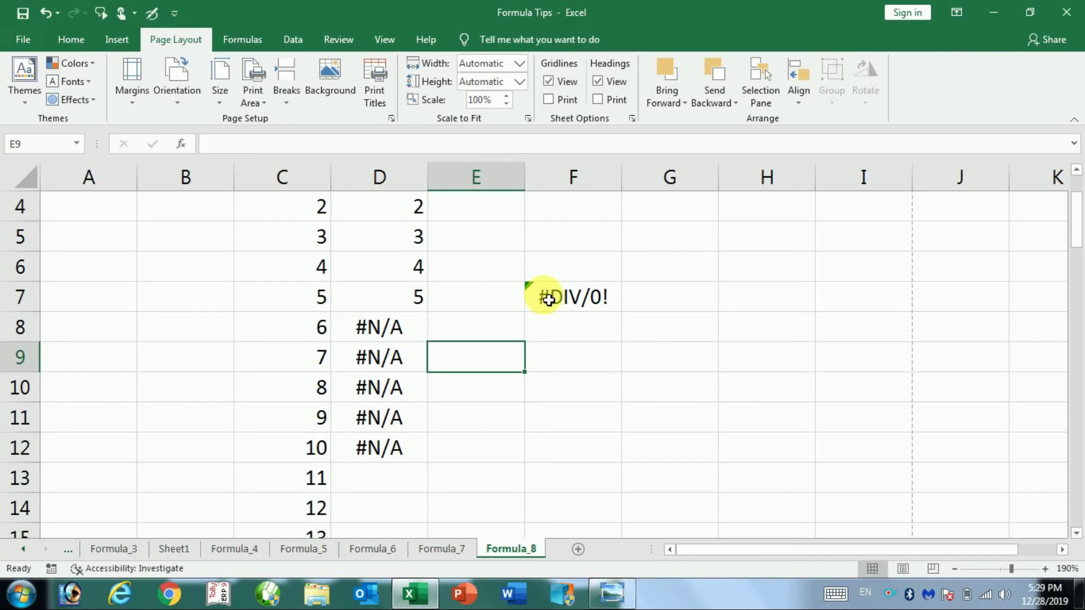